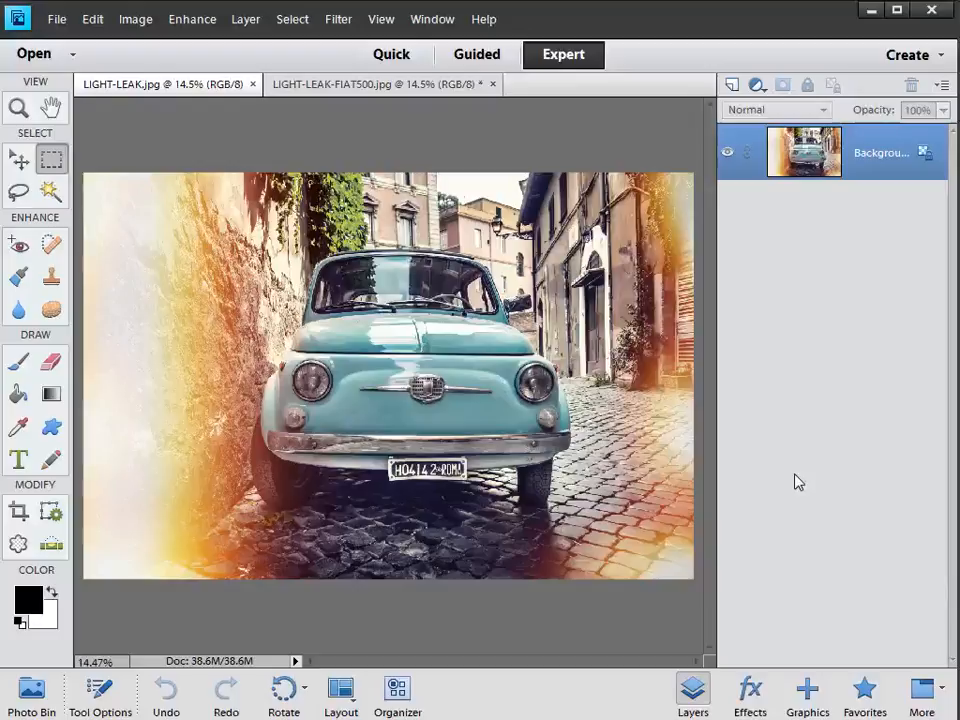
Step: Close LIGHT-LEAK.jpg and create a blank file 4500 pixels wide and 4500 pixels high
click(253, 85)
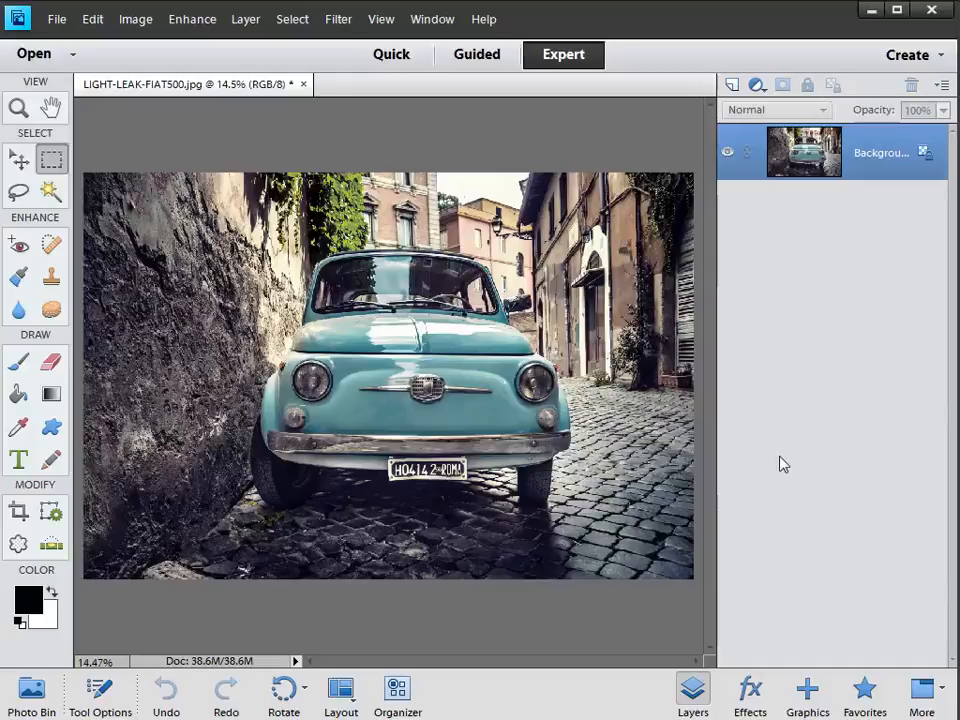
click(57, 19)
mouse_move(68, 43)
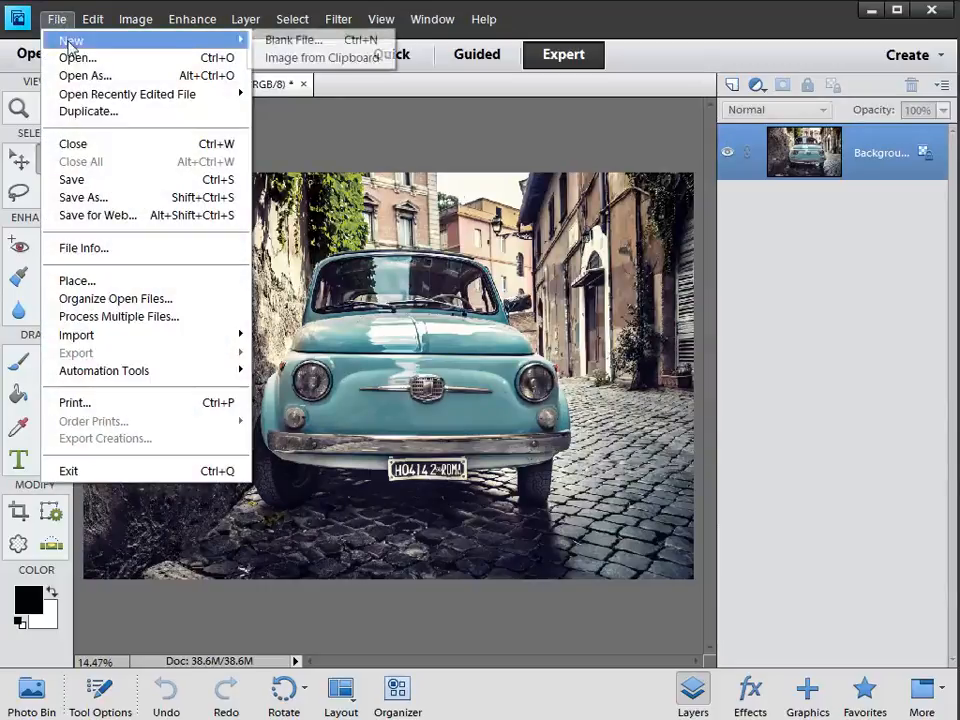
click(298, 42)
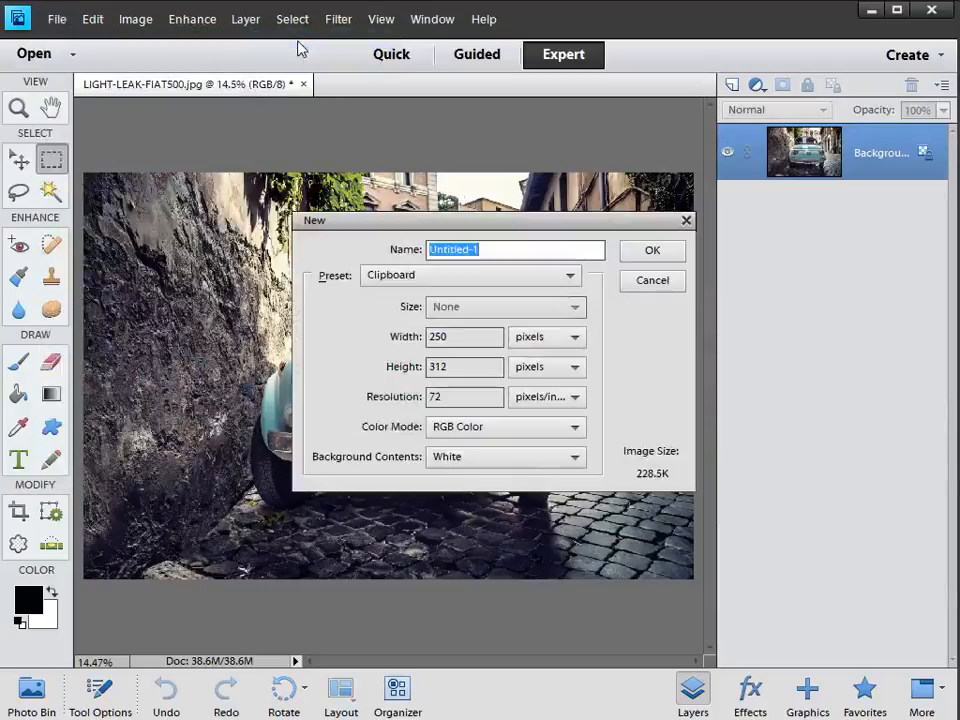
click(553, 341)
click(551, 339)
drag(478, 336, 405, 336)
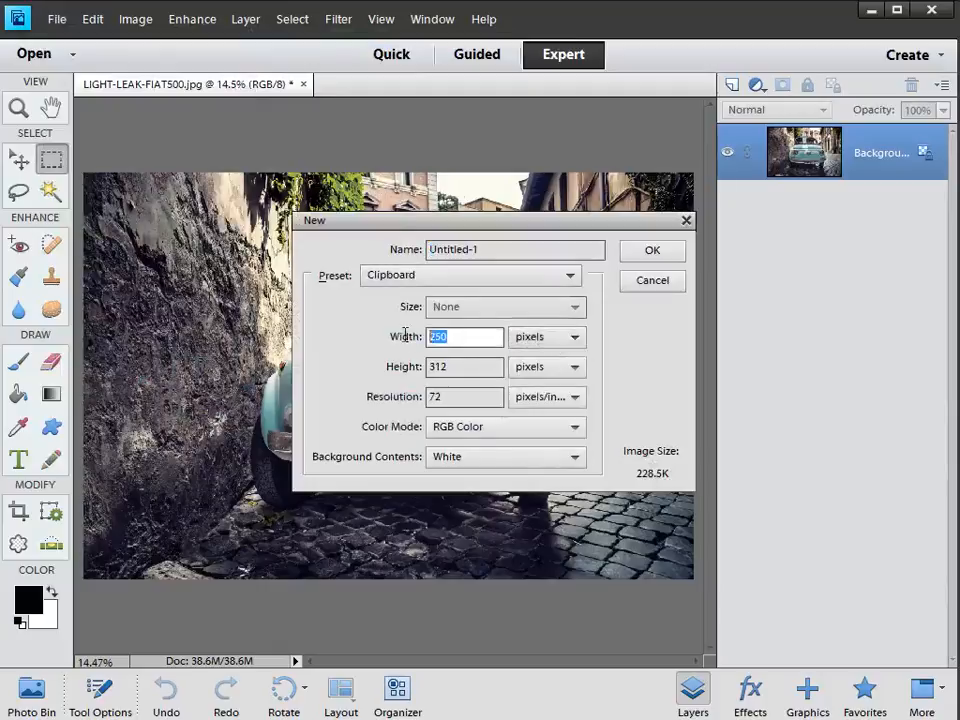
text(4500)
drag(456, 366, 430, 366)
text(4500)
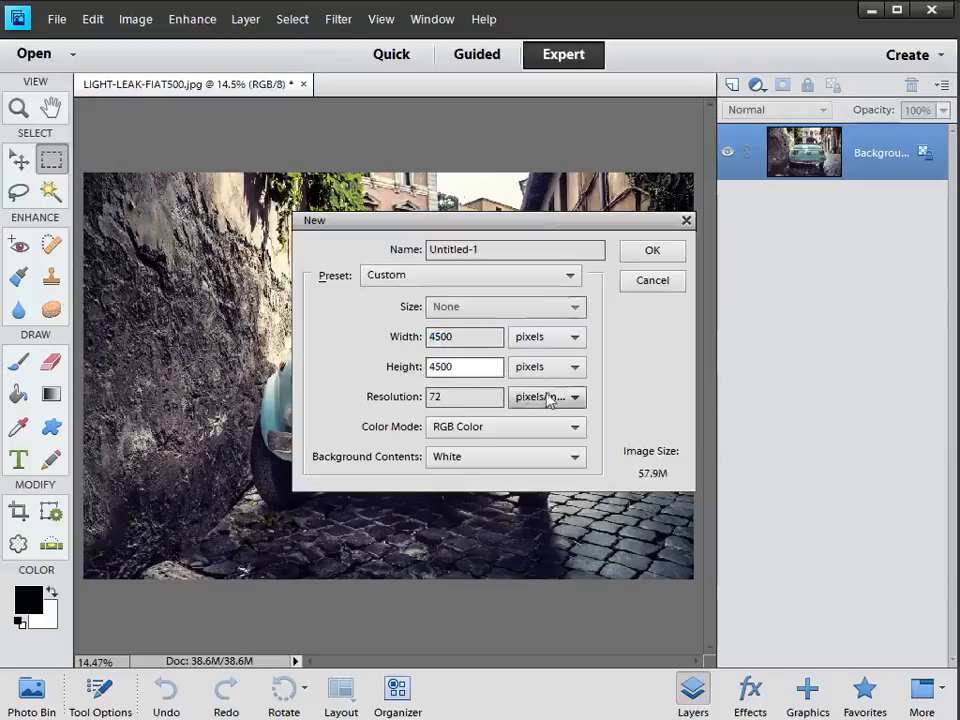
click(645, 252)
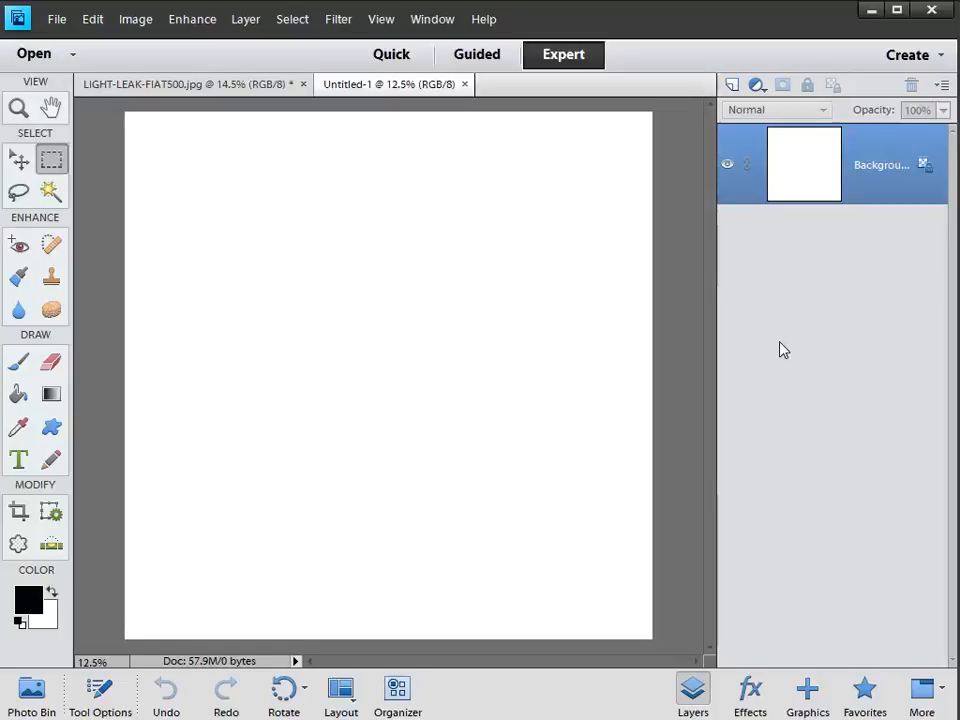
Step: Fill the blank background with black and add a new layer named "light" above it
key(alt+BackSpace)
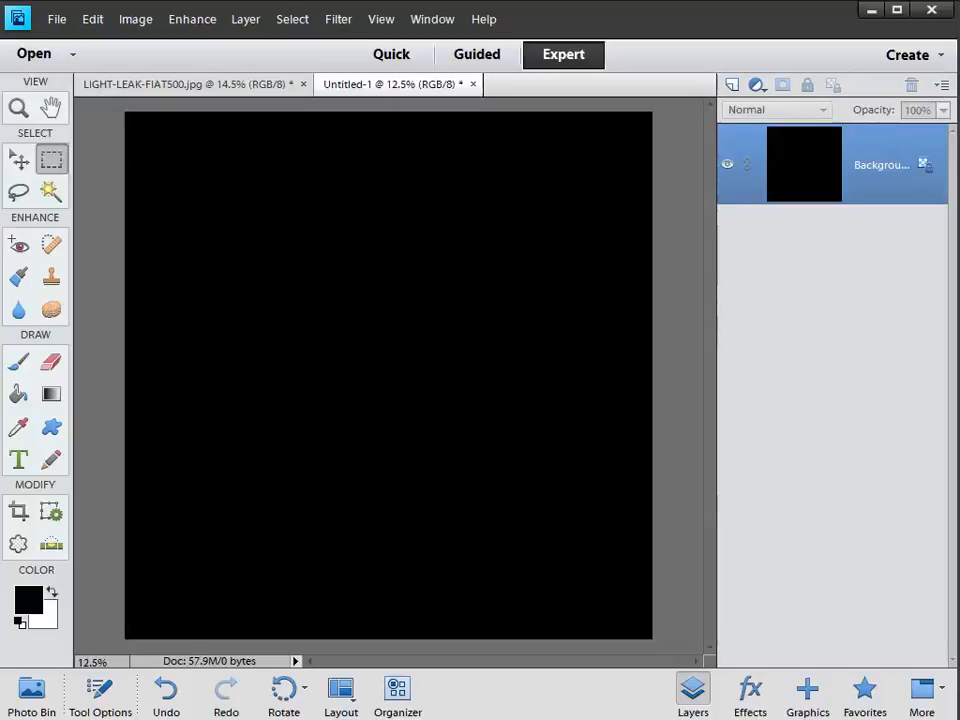
click(246, 22)
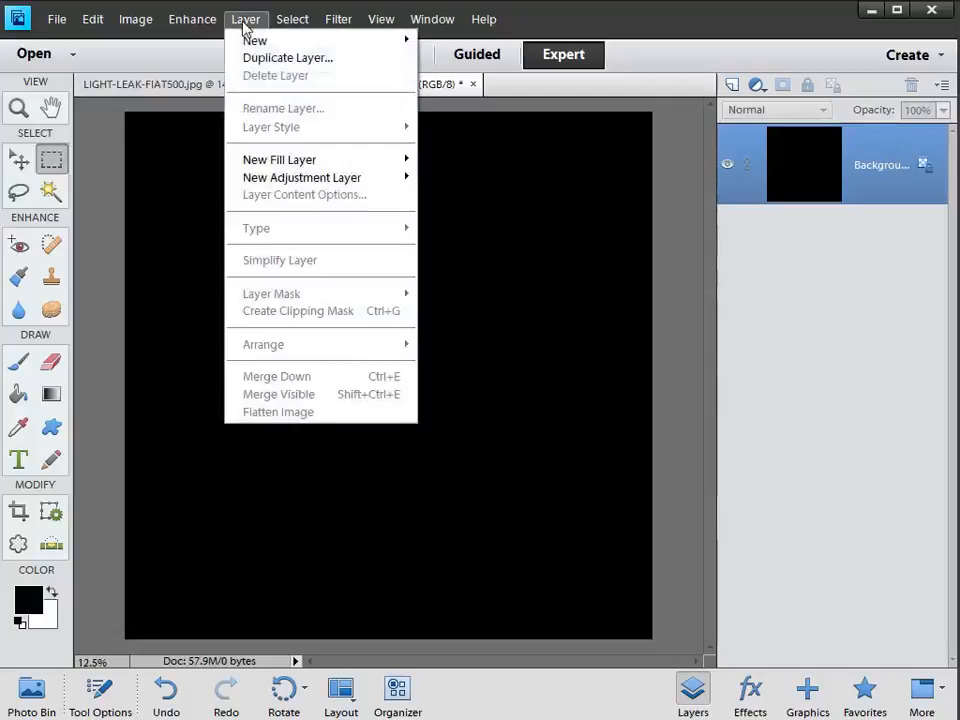
mouse_move(251, 41)
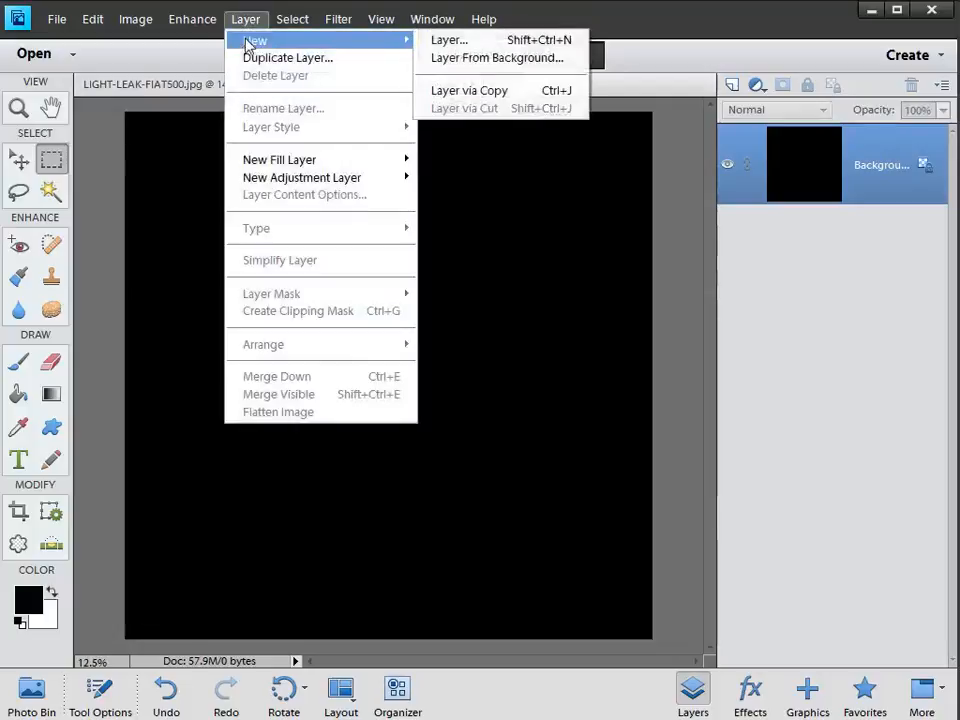
click(440, 40)
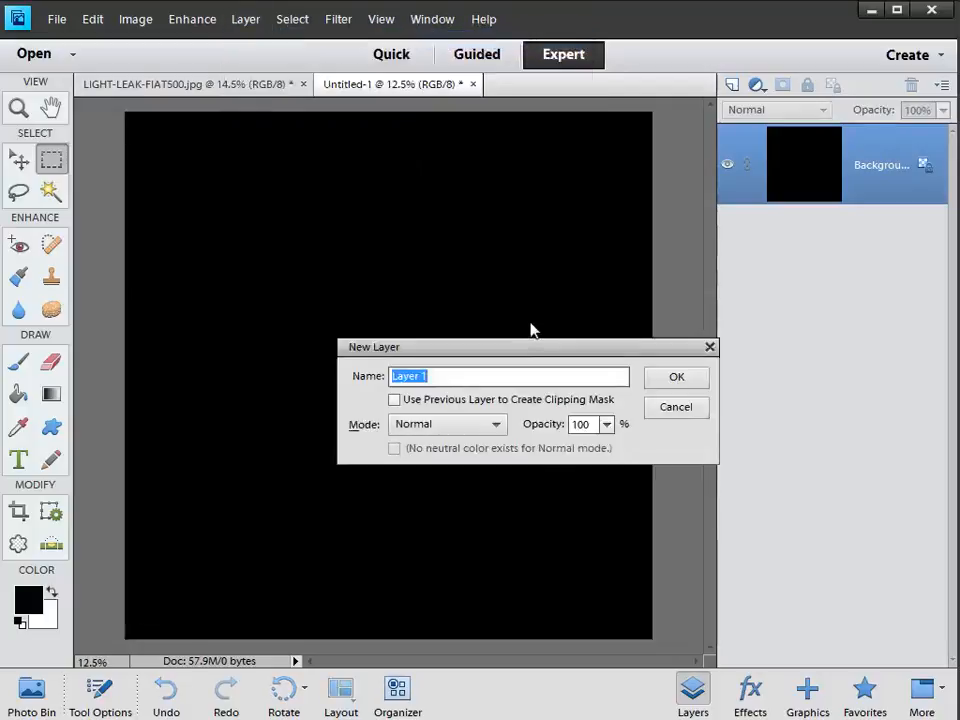
text(light)
key(Return)
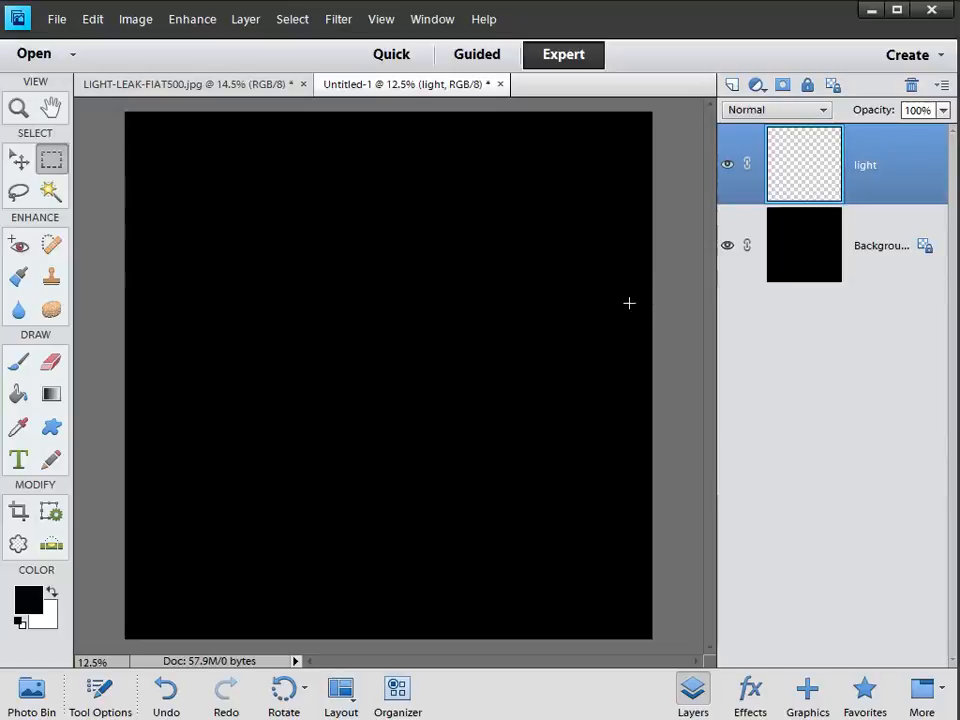
Step: Paint a soft pure red (ff0000) spot near the canvas centre on the light layer with a 2500 px brush
click(19, 364)
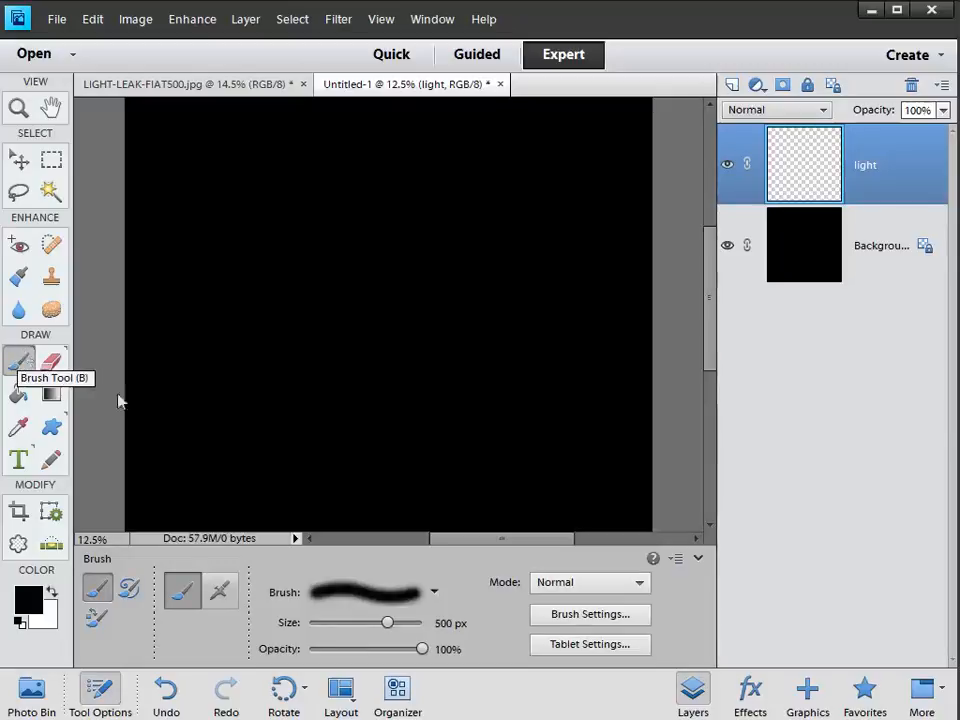
drag(388, 623, 428, 636)
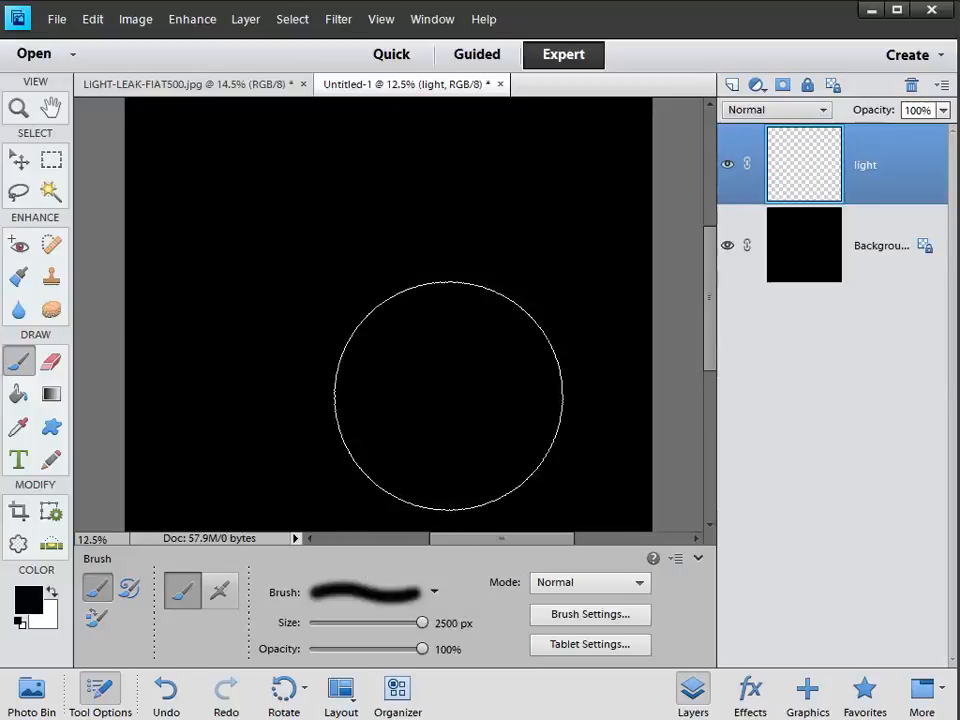
scroll(448, 396, down, 3)
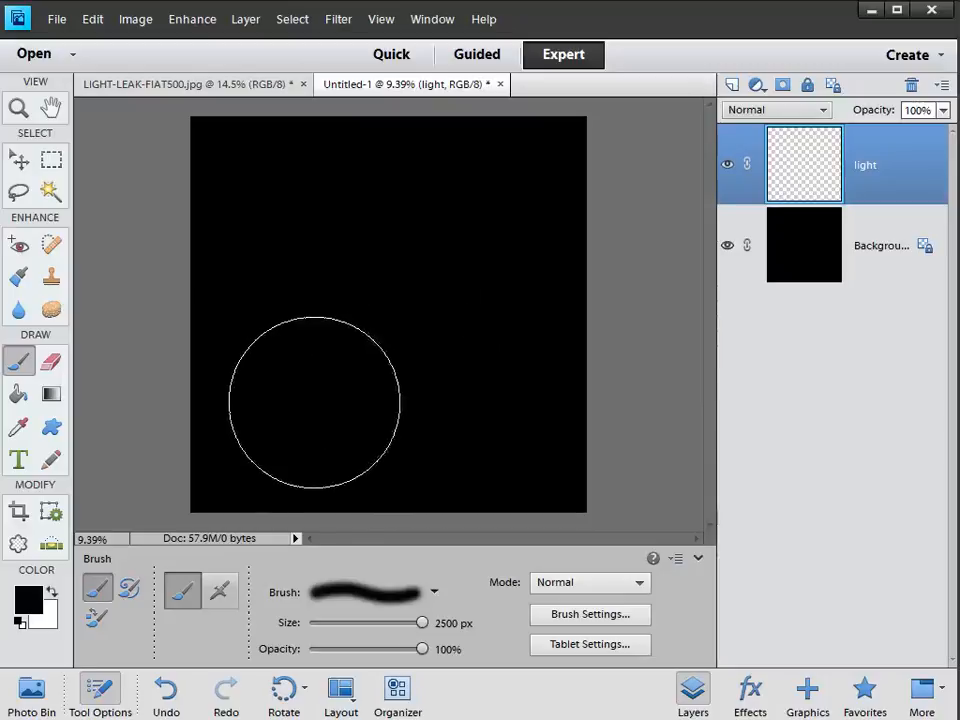
click(30, 603)
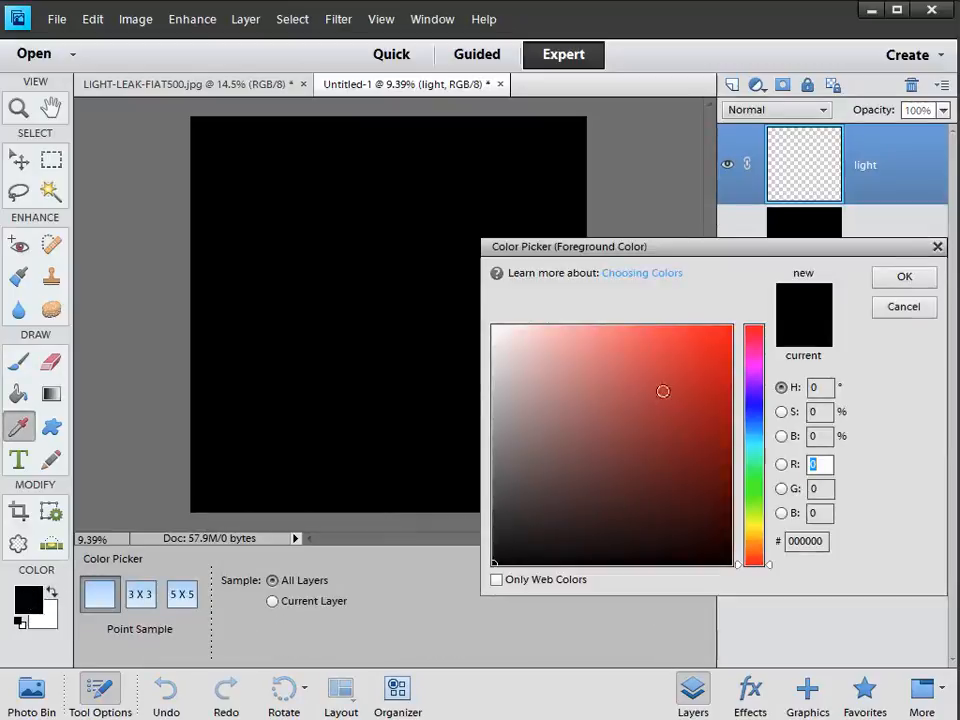
mouse_move(776, 567)
mouse_down()
mouse_move(776, 465)
mouse_move(776, 583)
mouse_up()
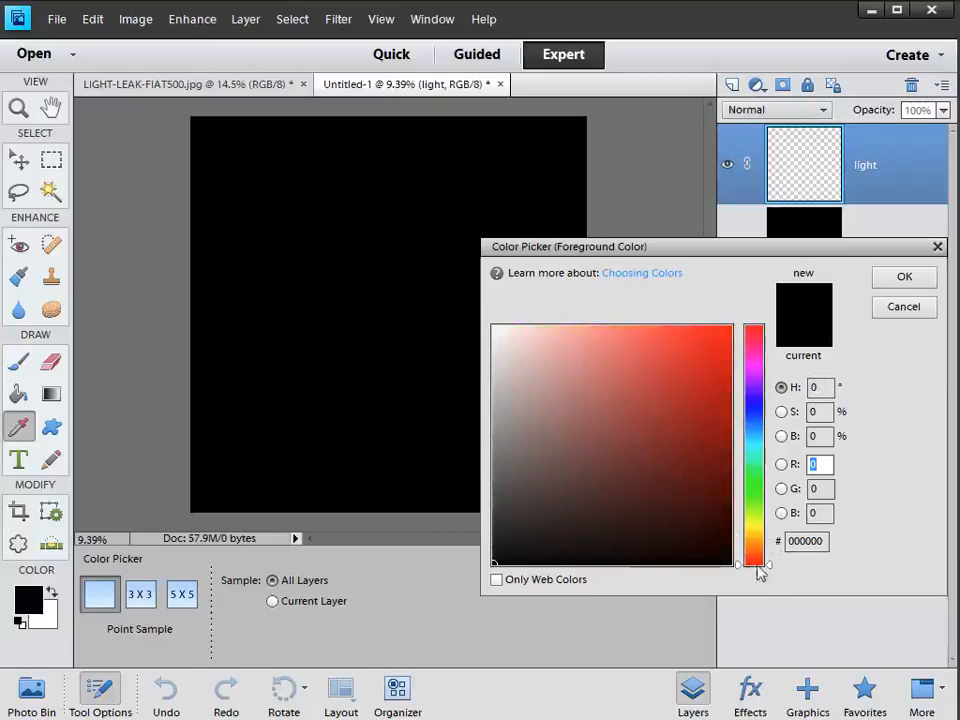
click(707, 376)
drag(707, 376, 748, 304)
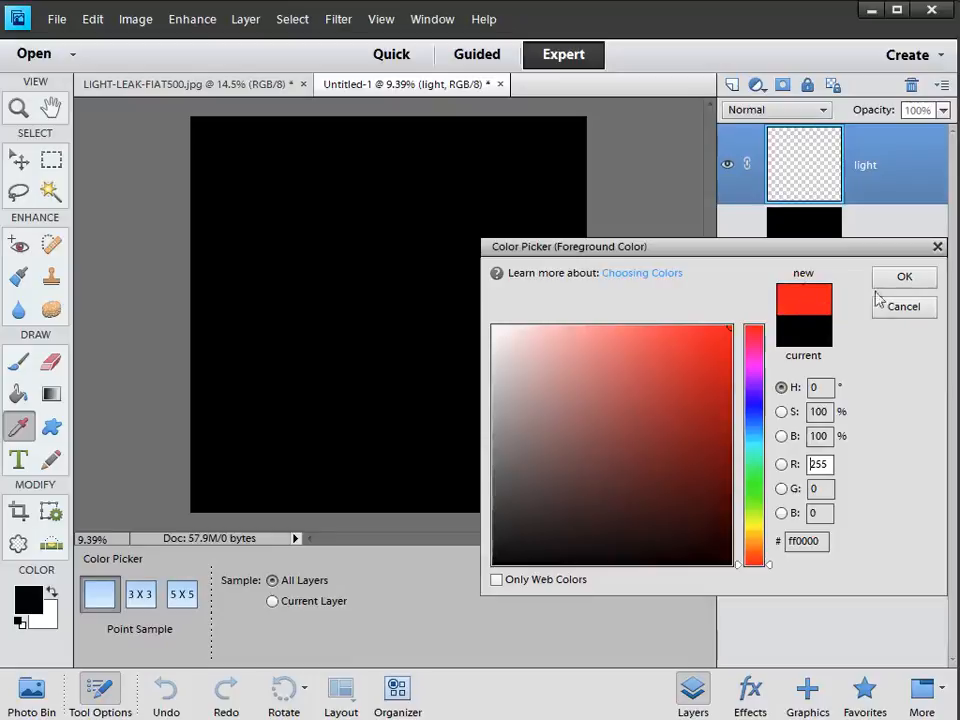
click(903, 279)
key(b)
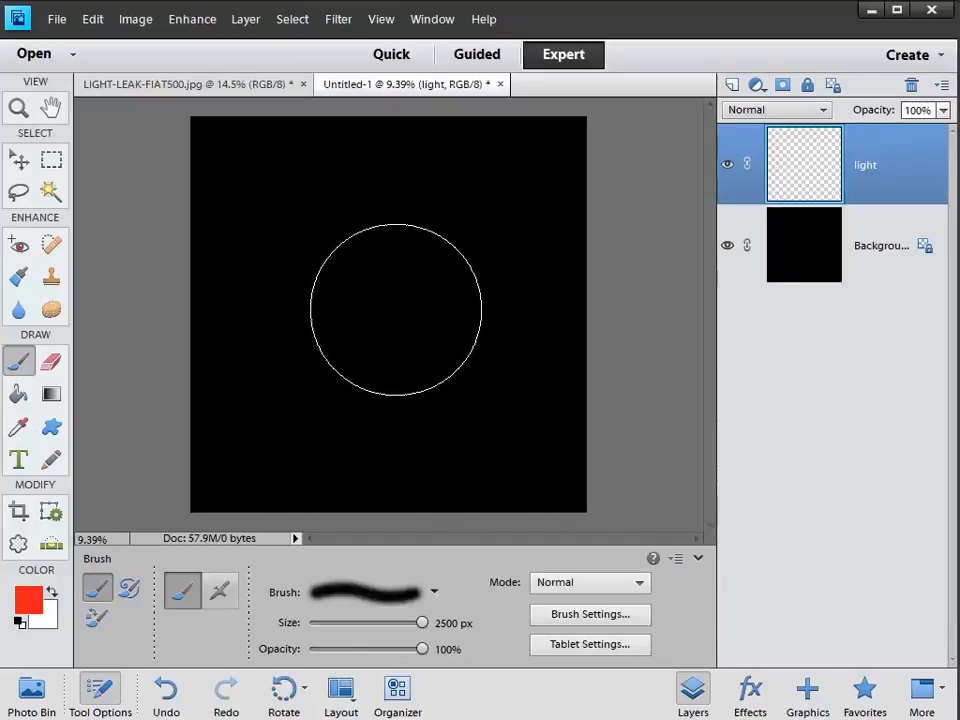
click(396, 309)
click(396, 309)
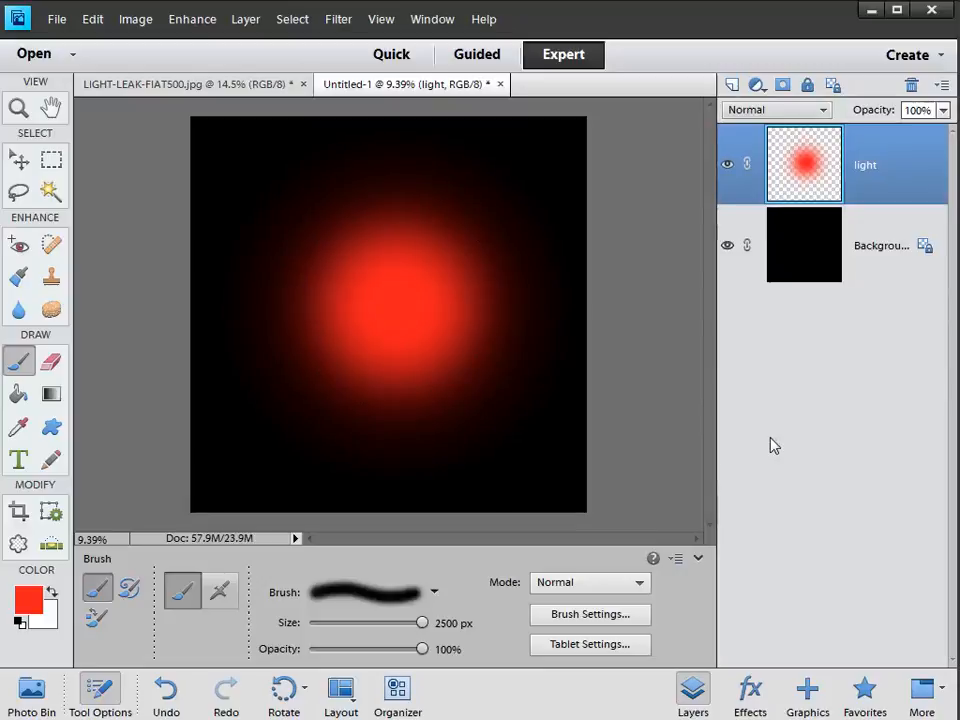
Step: Paint orange (ff9c00) over the centre of the red spot with a 2000 px brush
click(28, 600)
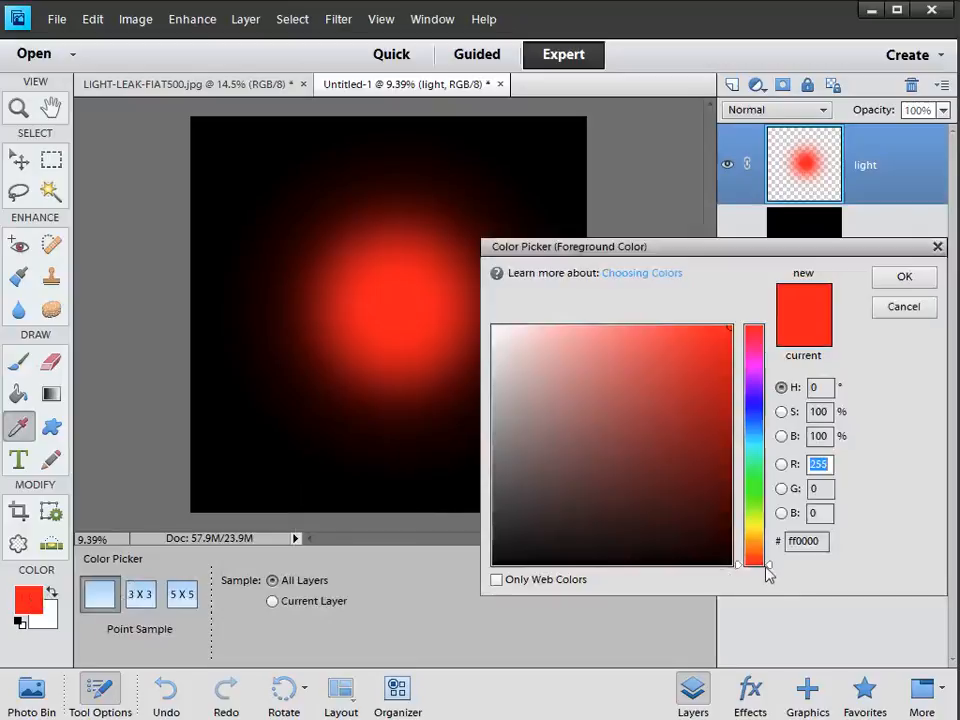
drag(771, 570, 771, 541)
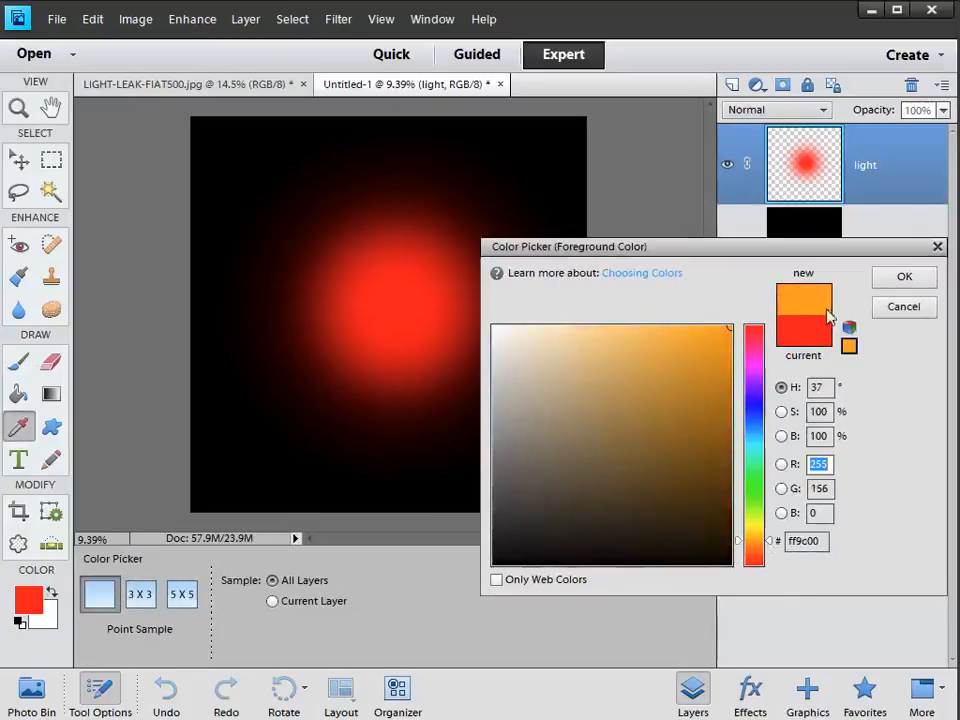
click(902, 280)
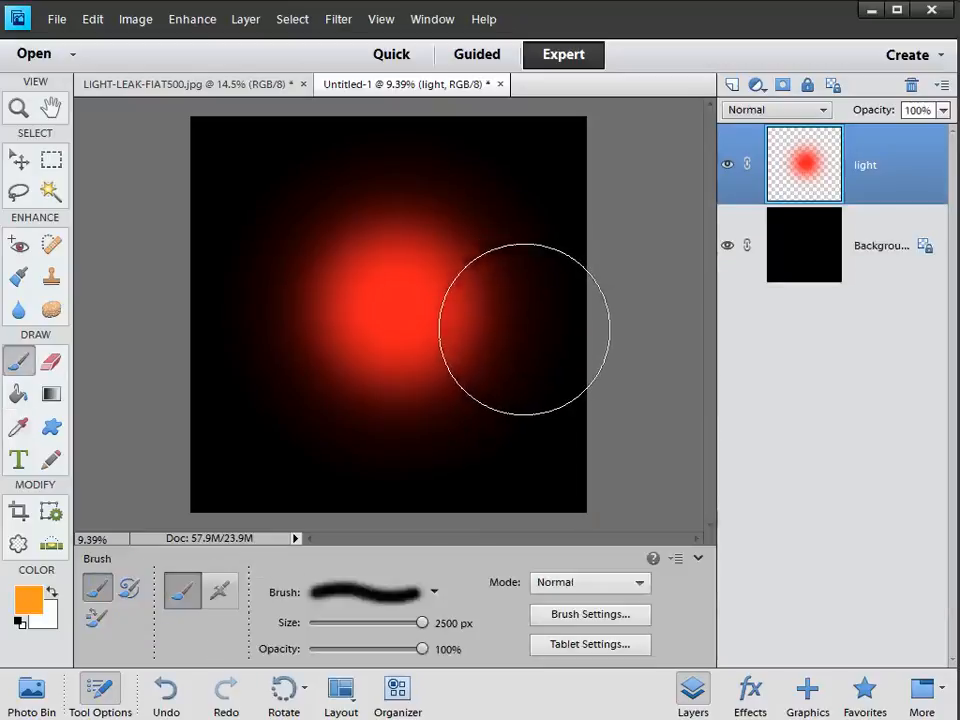
key(bracketleft)
key(bracketleft)
key(bracketleft)
key(bracketleft)
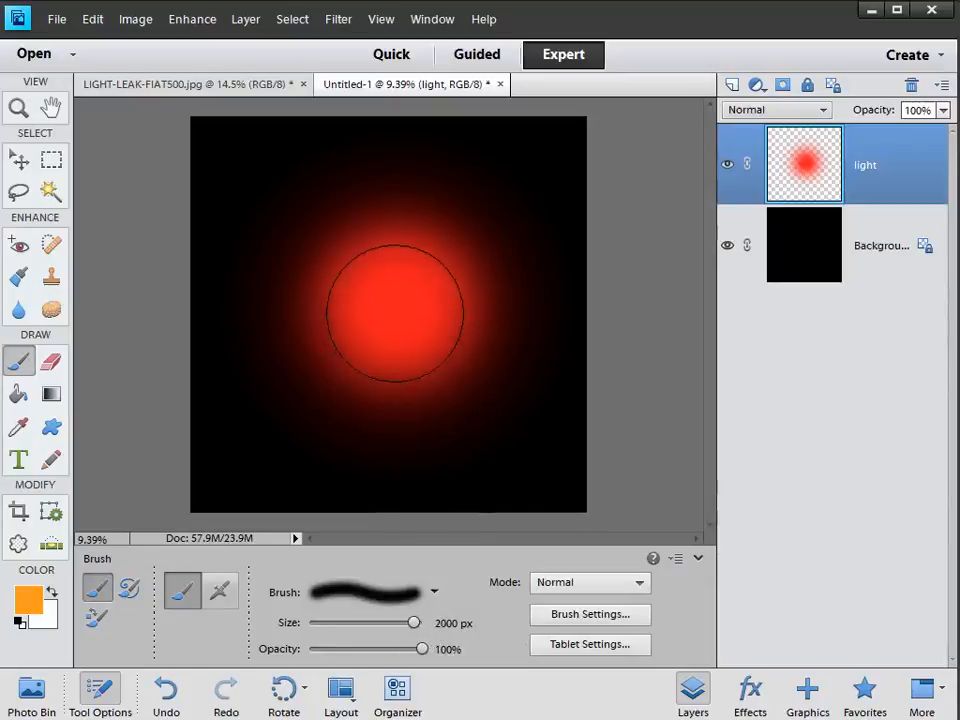
click(396, 302)
click(395, 300)
click(395, 300)
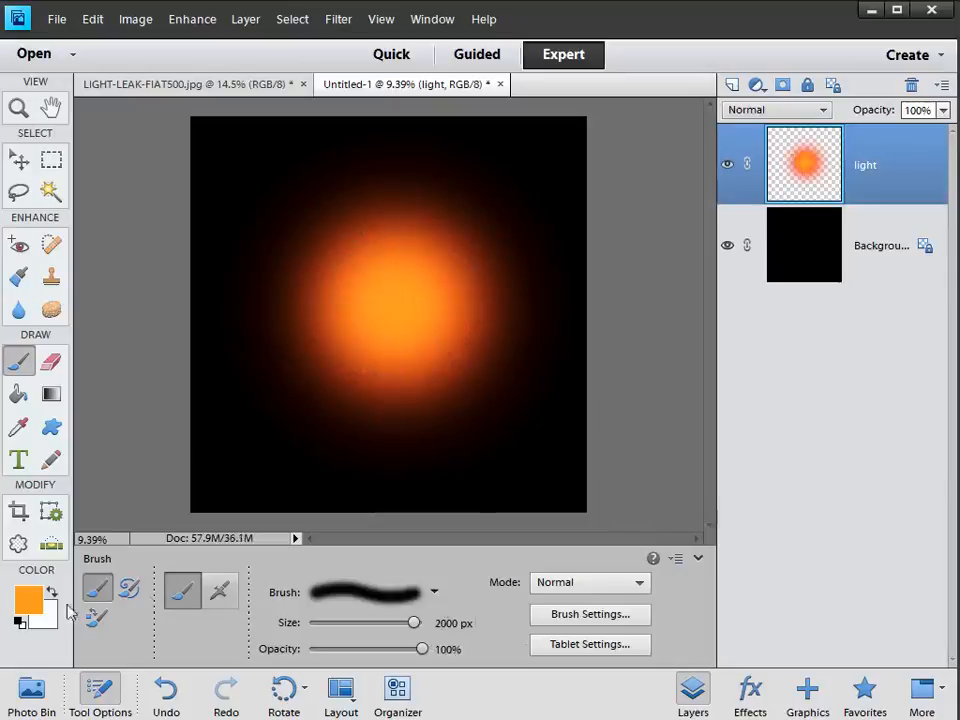
Step: Paint yellow (fcff00) over the centre of the orange spot with a 1500 px brush
click(27, 598)
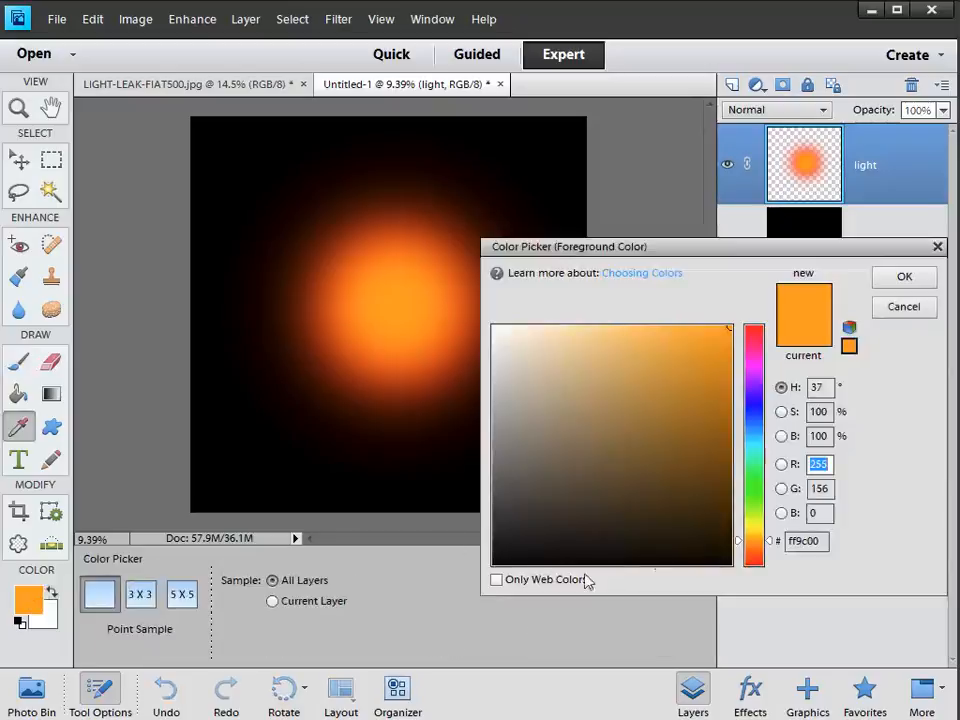
drag(767, 540, 767, 526)
click(893, 280)
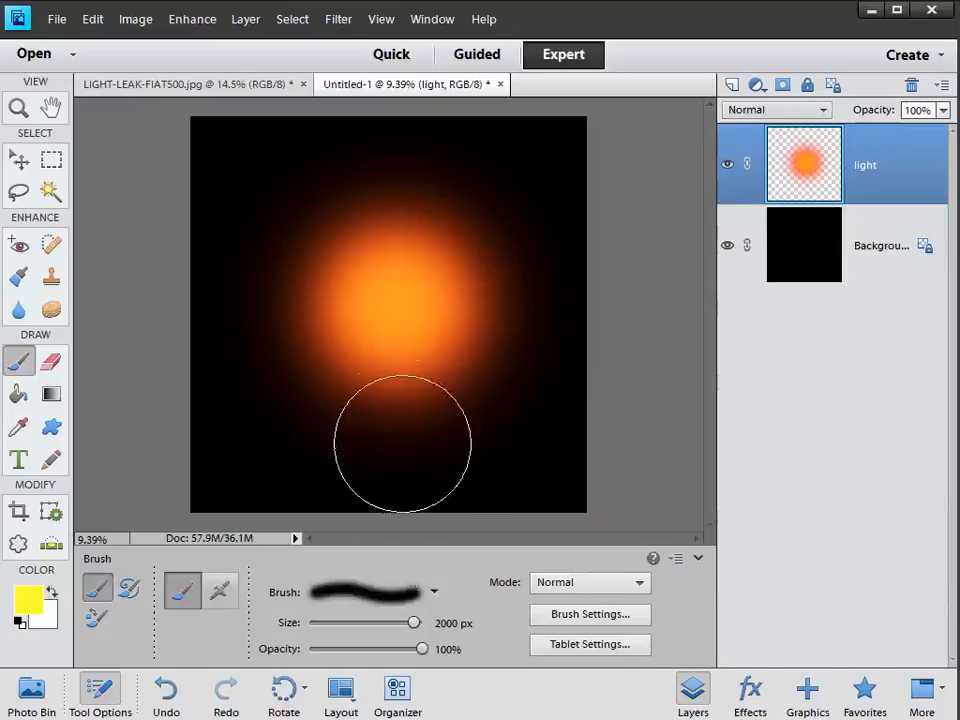
key(bracketleft)
key(bracketleft)
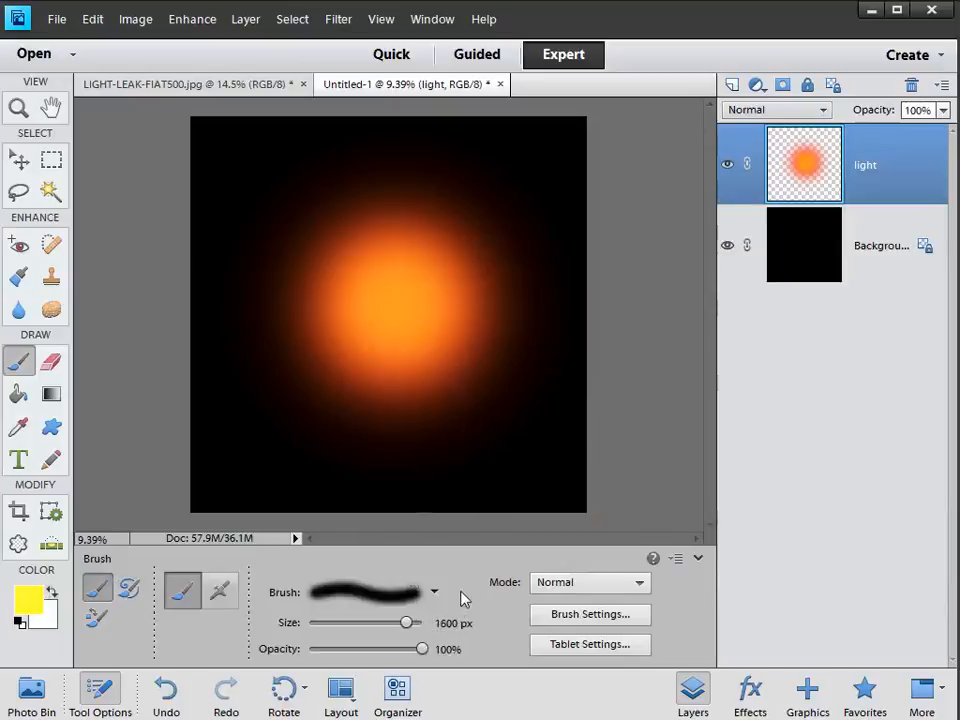
key(bracketright)
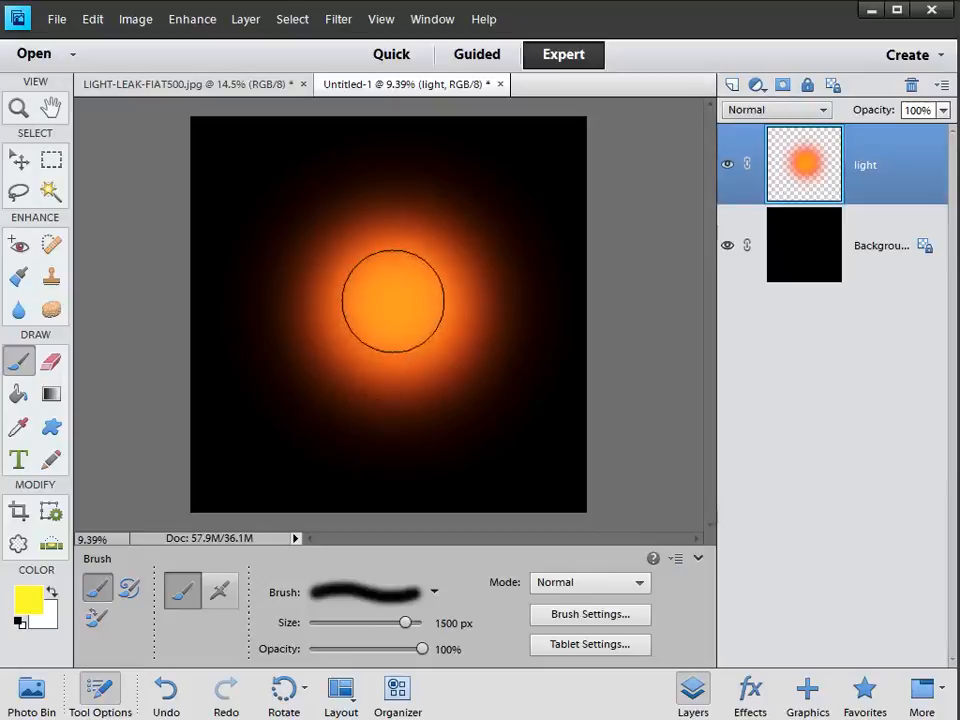
click(390, 300)
click(390, 300)
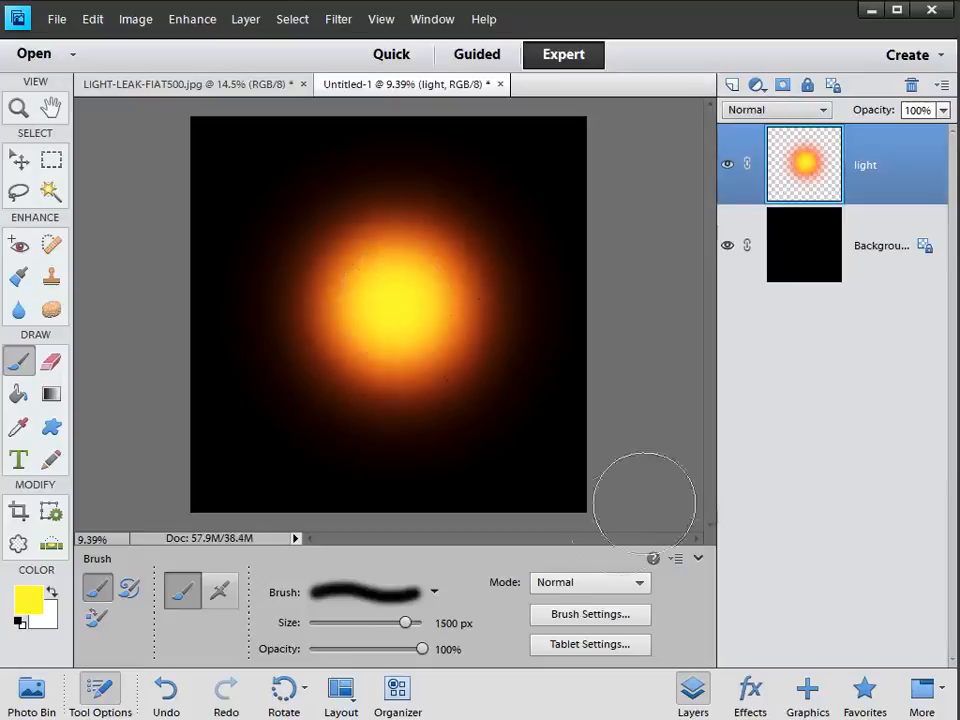
Step: Paint a white (ffffff) core in the middle of the yellow spot with a 1000 px brush
click(28, 600)
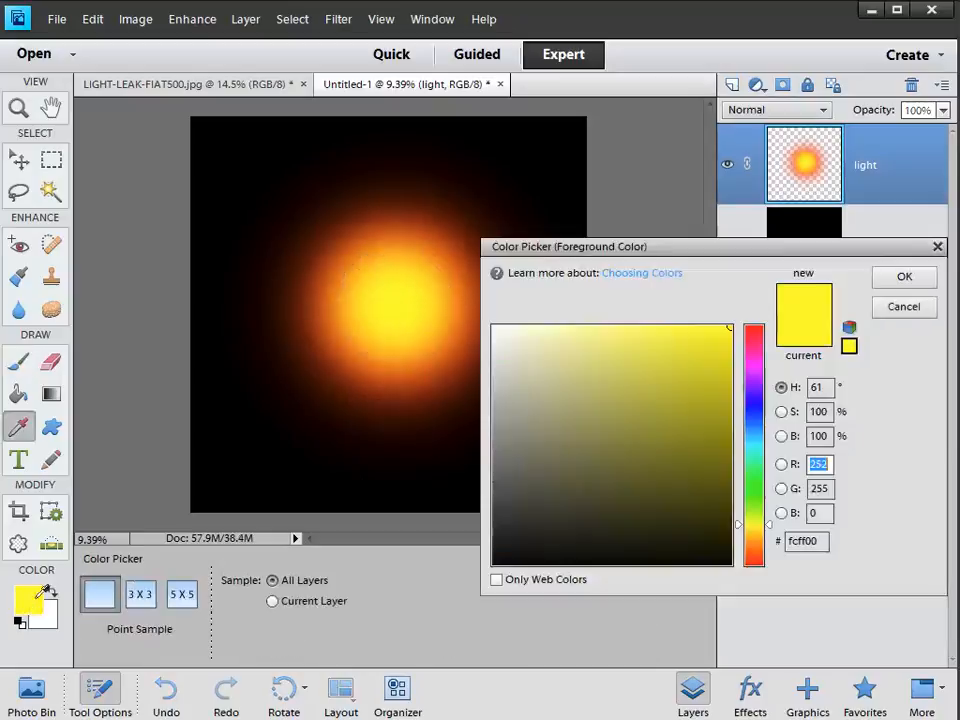
drag(521, 361, 482, 310)
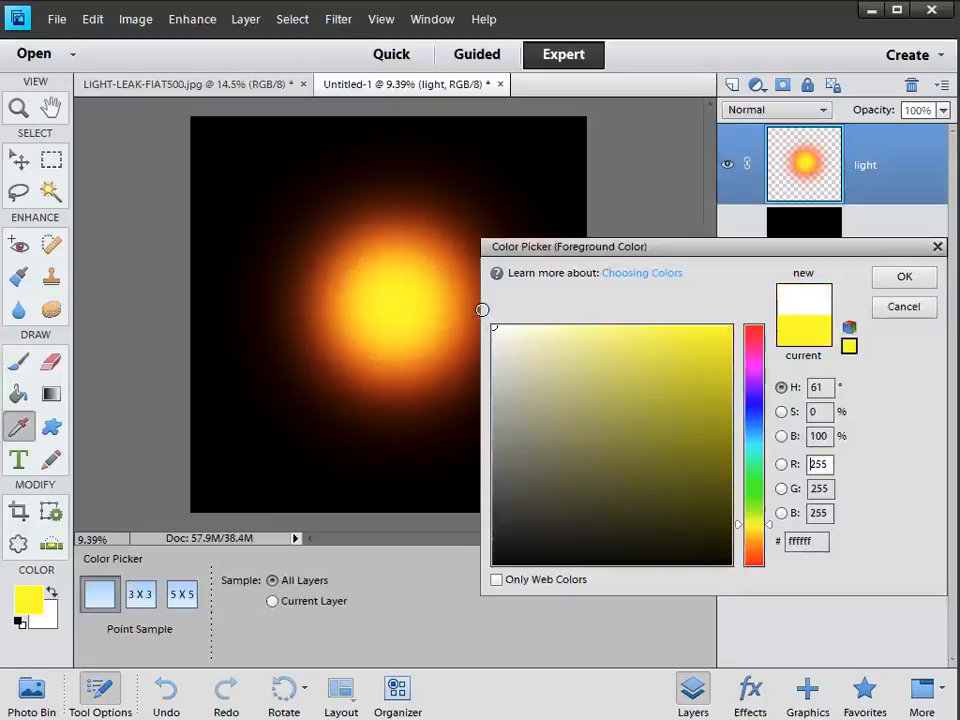
click(896, 288)
key(bracketright)
key(bracketleft)
key(bracketleft)
key(bracketleft)
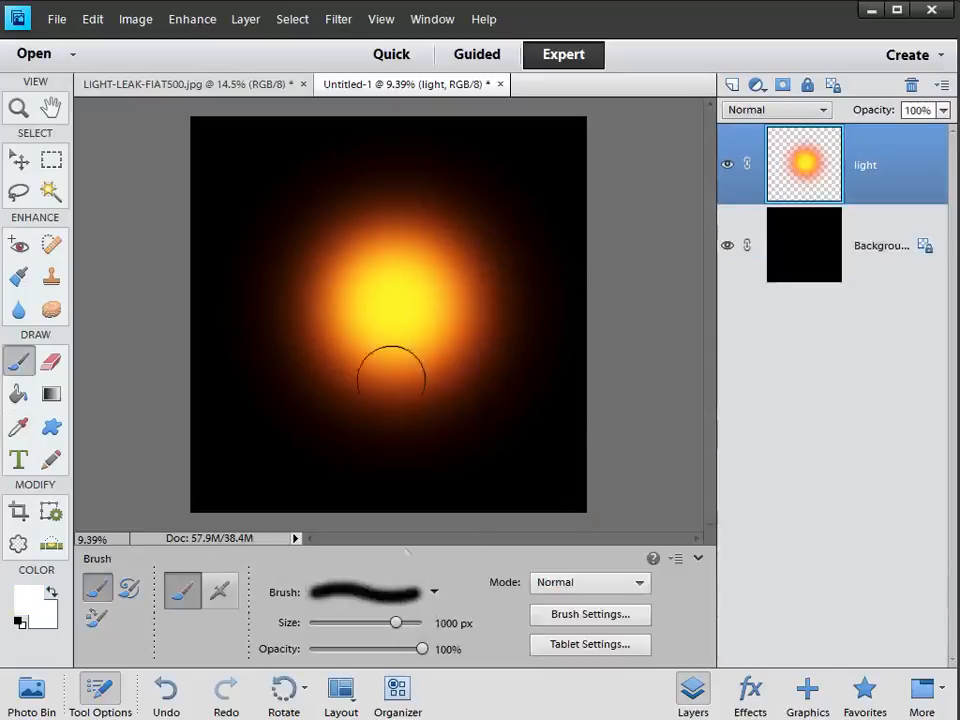
click(394, 305)
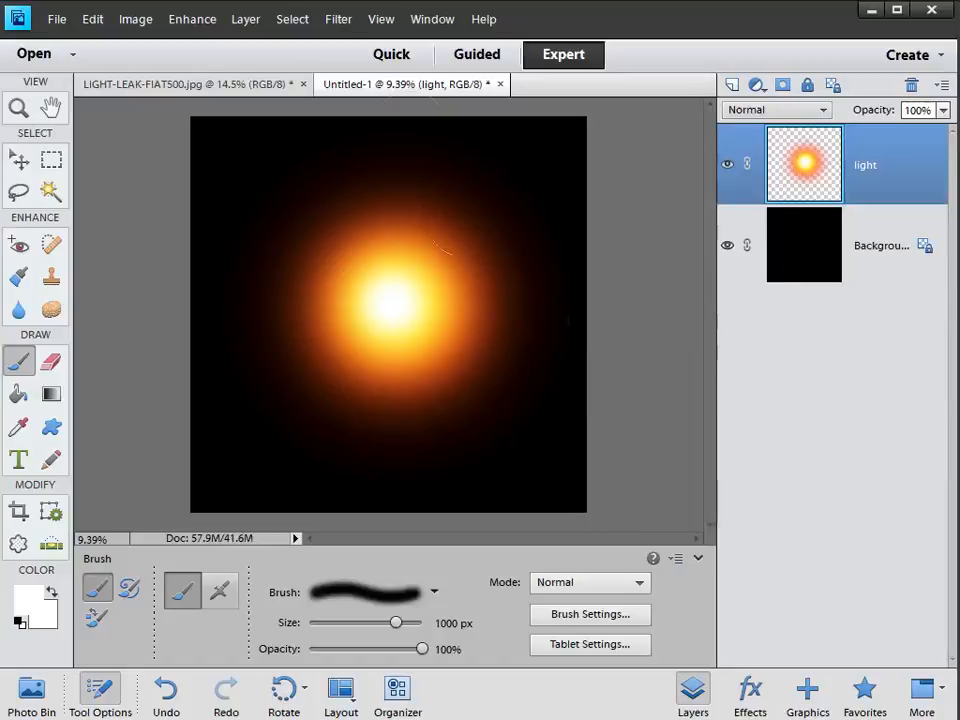
Step: Apply a Gaussian Blur with a 10.9 pixel radius to the glowing spot on the light layer
click(338, 19)
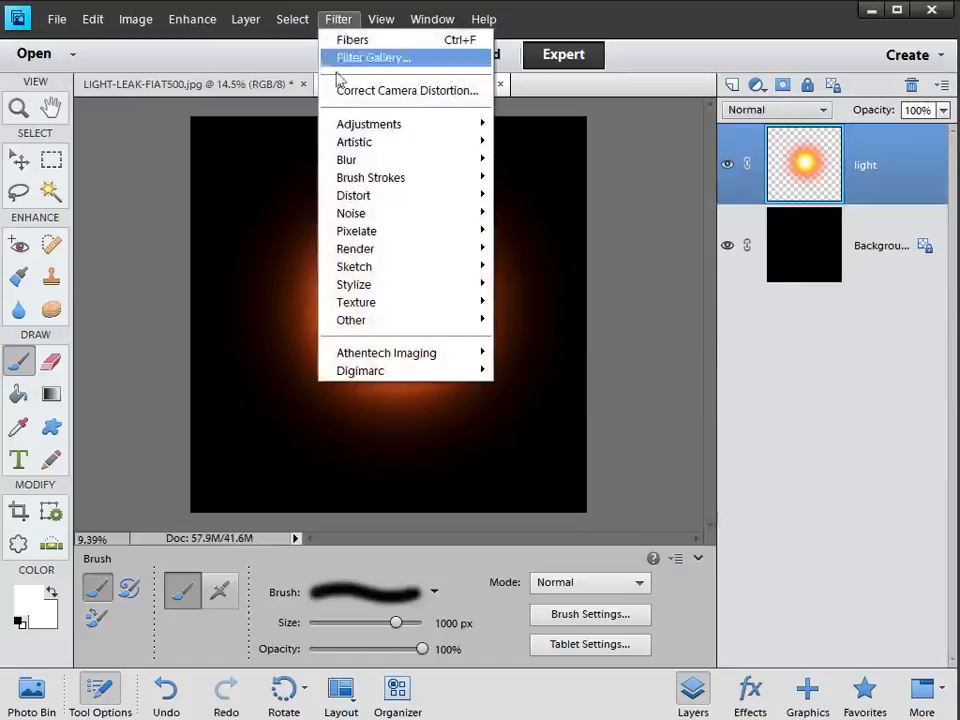
mouse_move(349, 161)
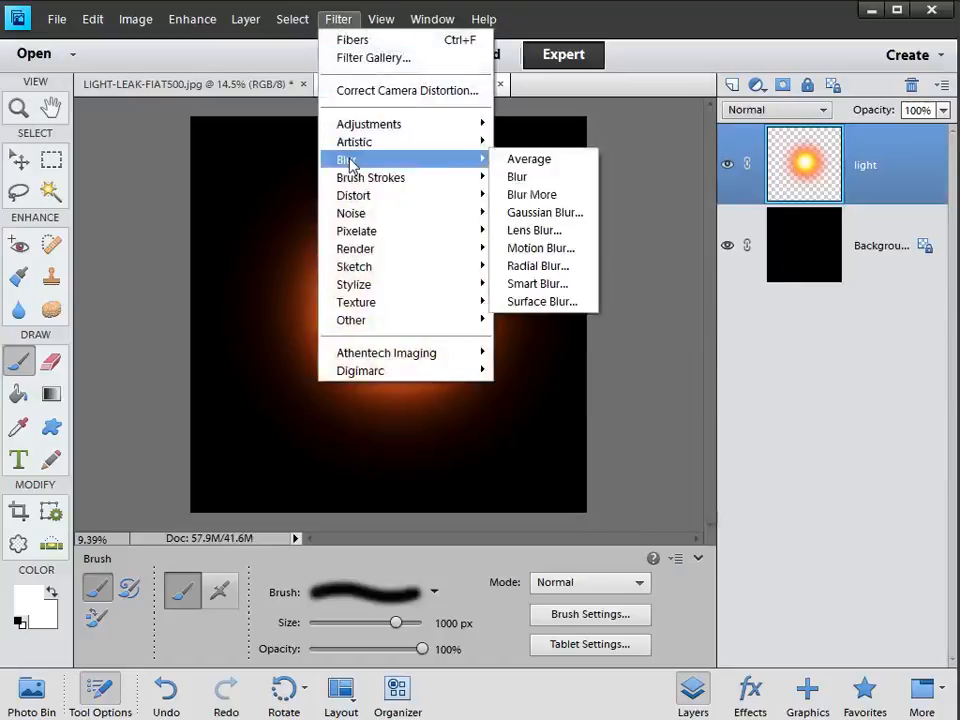
click(545, 213)
drag(493, 521, 557, 523)
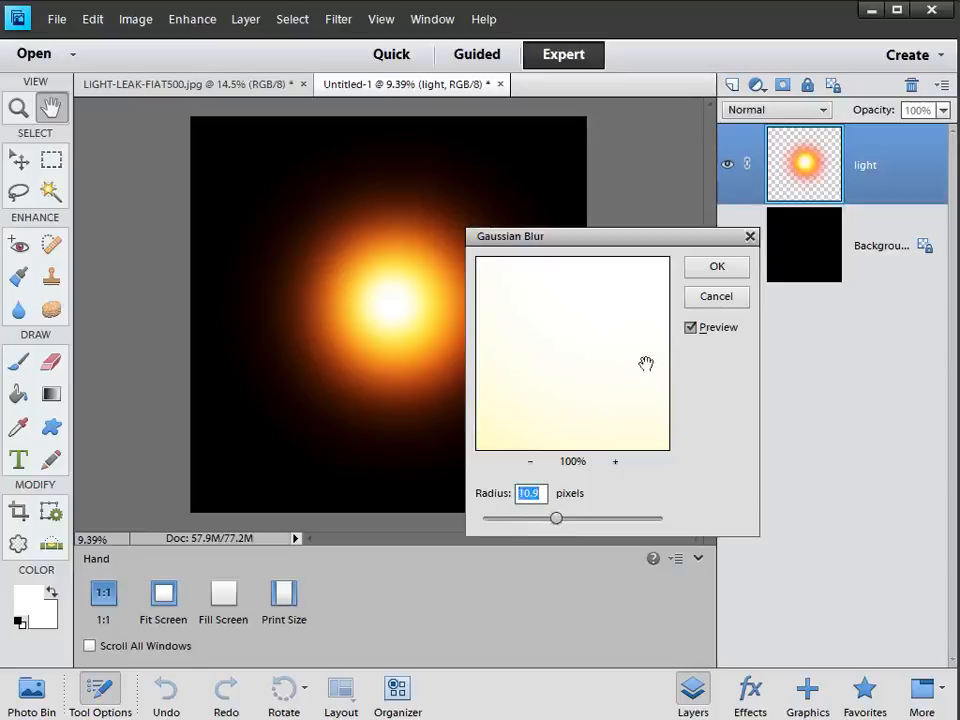
click(708, 270)
key(b)
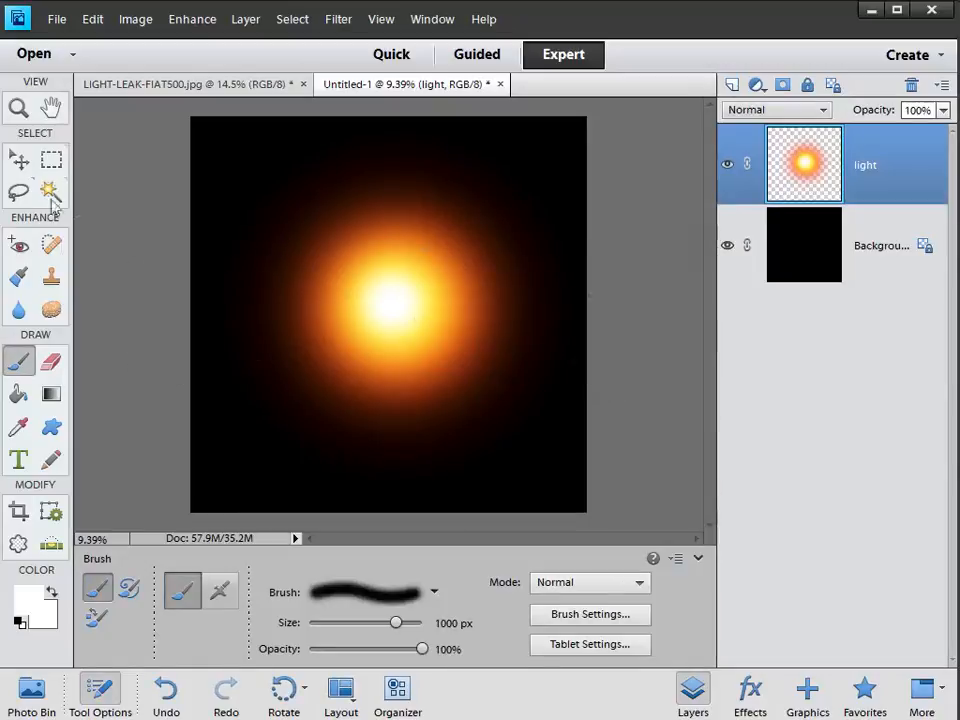
Step: Move the glowing spot slightly higher on the canvas and duplicate the light layer twice
click(19, 160)
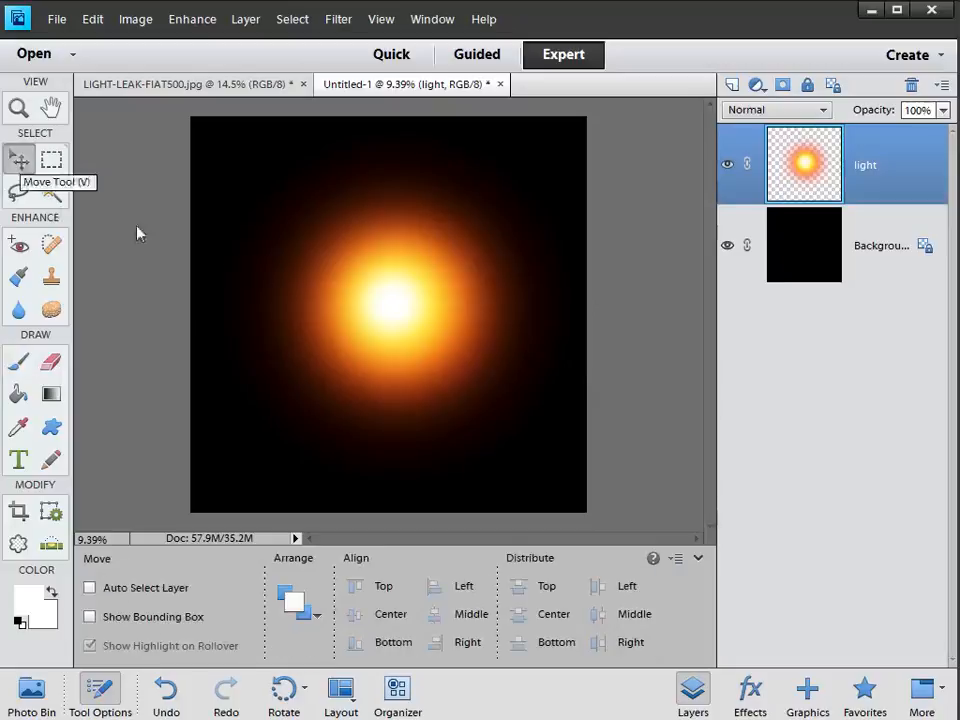
mouse_move(381, 305)
mouse_down()
mouse_move(416, 221)
mouse_move(388, 343)
mouse_move(356, 287)
mouse_move(403, 275)
mouse_move(381, 281)
mouse_up()
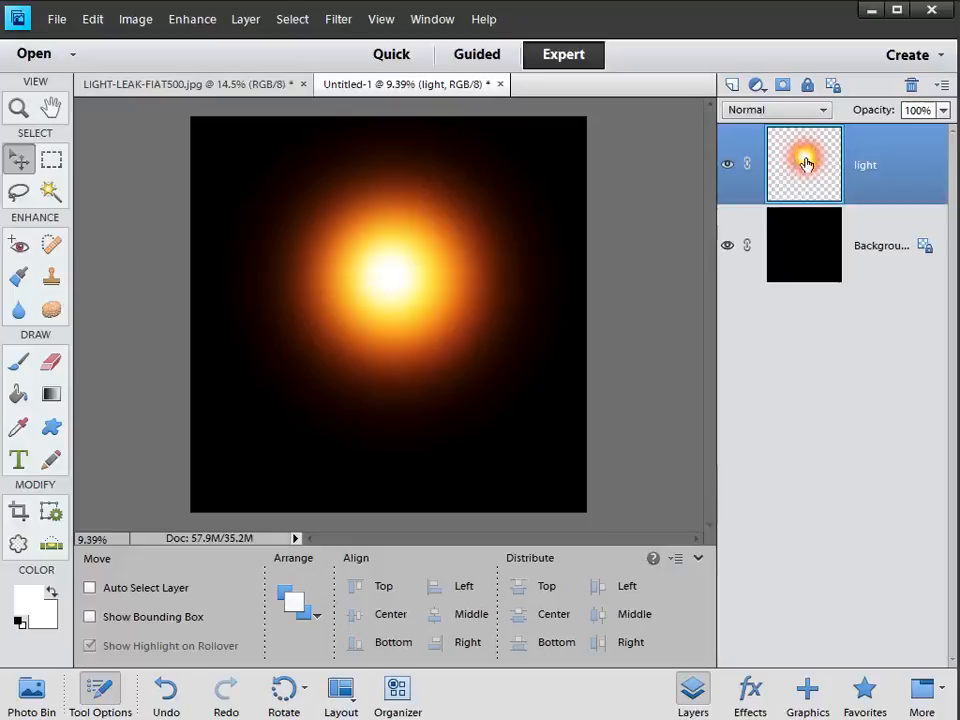
drag(806, 163, 733, 84)
drag(808, 163, 733, 85)
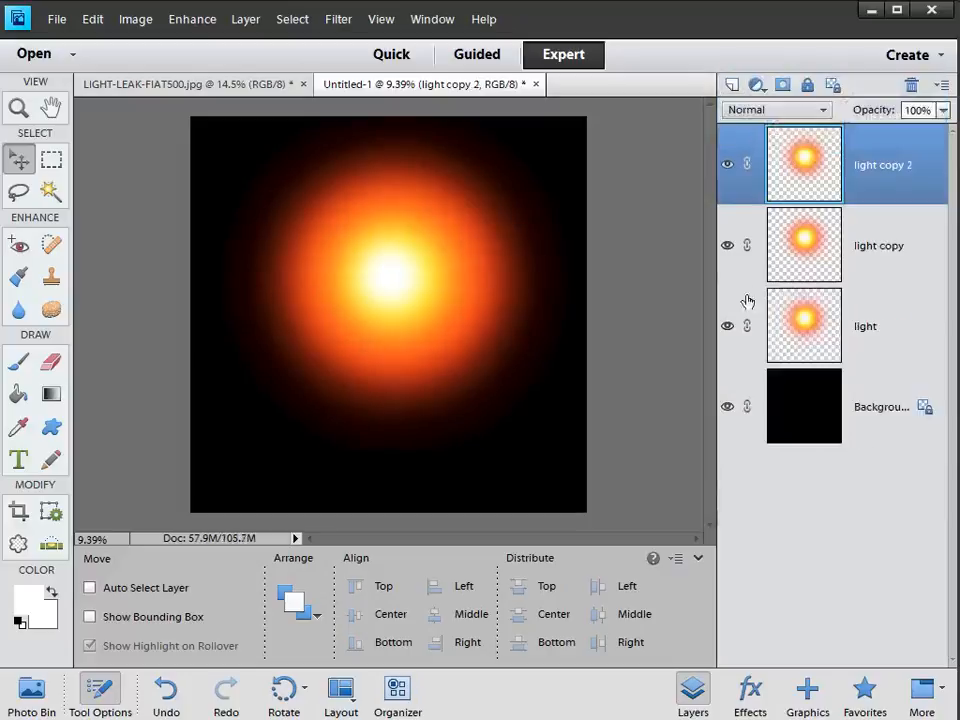
Step: Hide both light copies and move the original light layer's glow halfway off the middle of the canvas's right edge
click(727, 165)
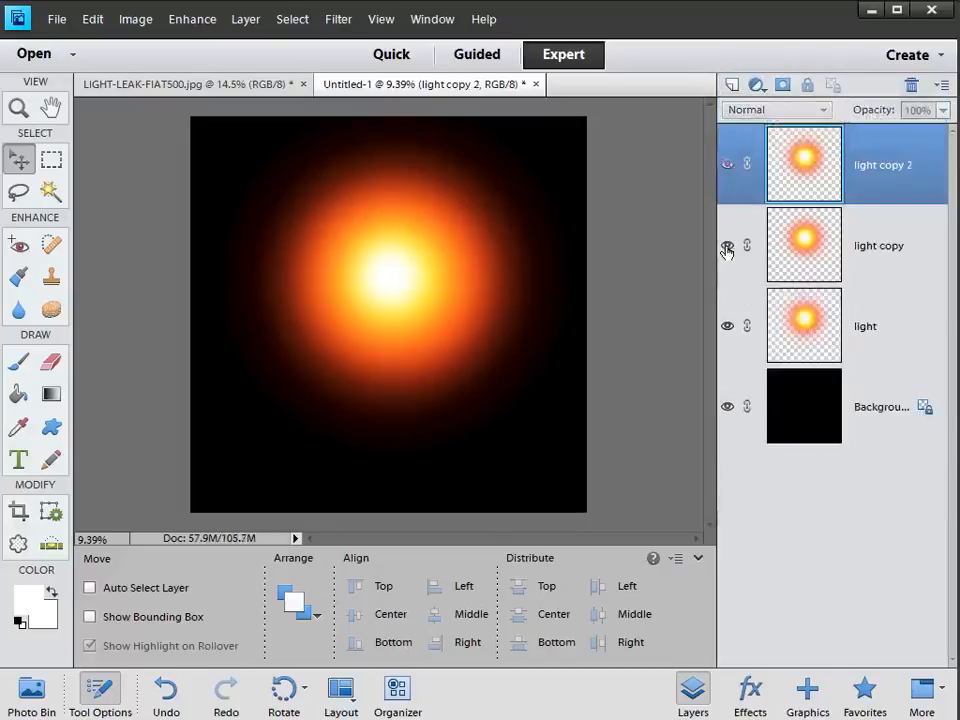
click(727, 250)
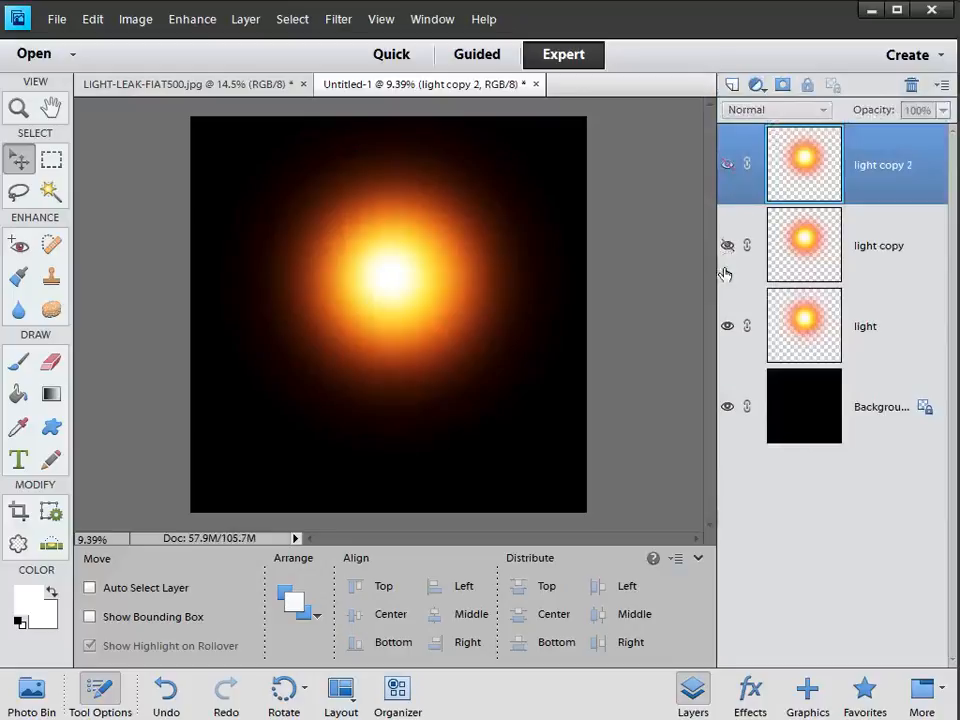
click(820, 331)
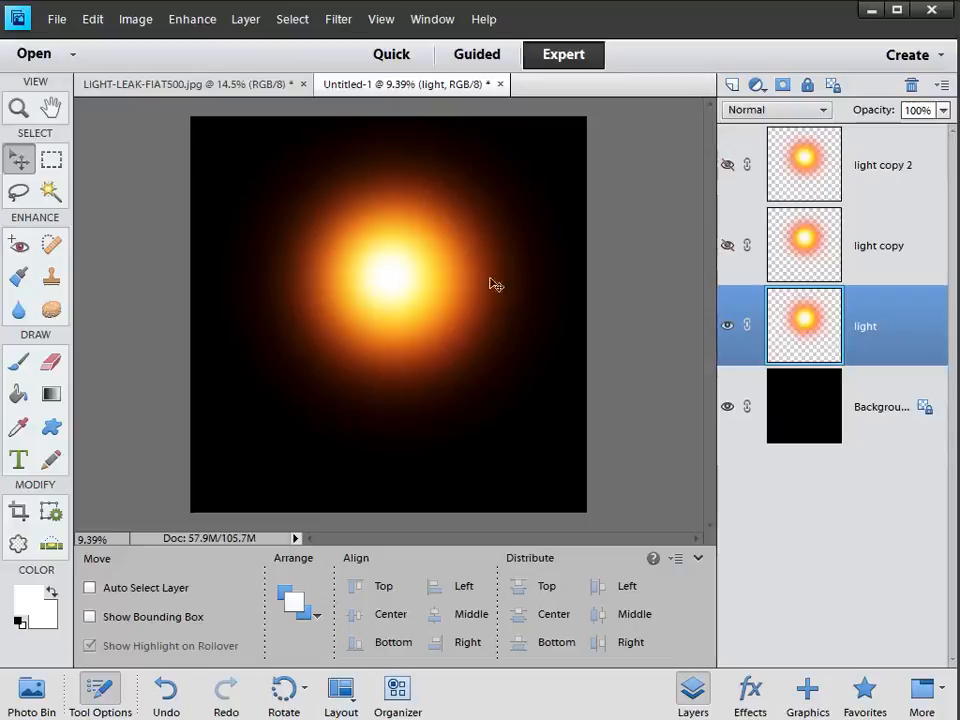
drag(398, 283, 576, 313)
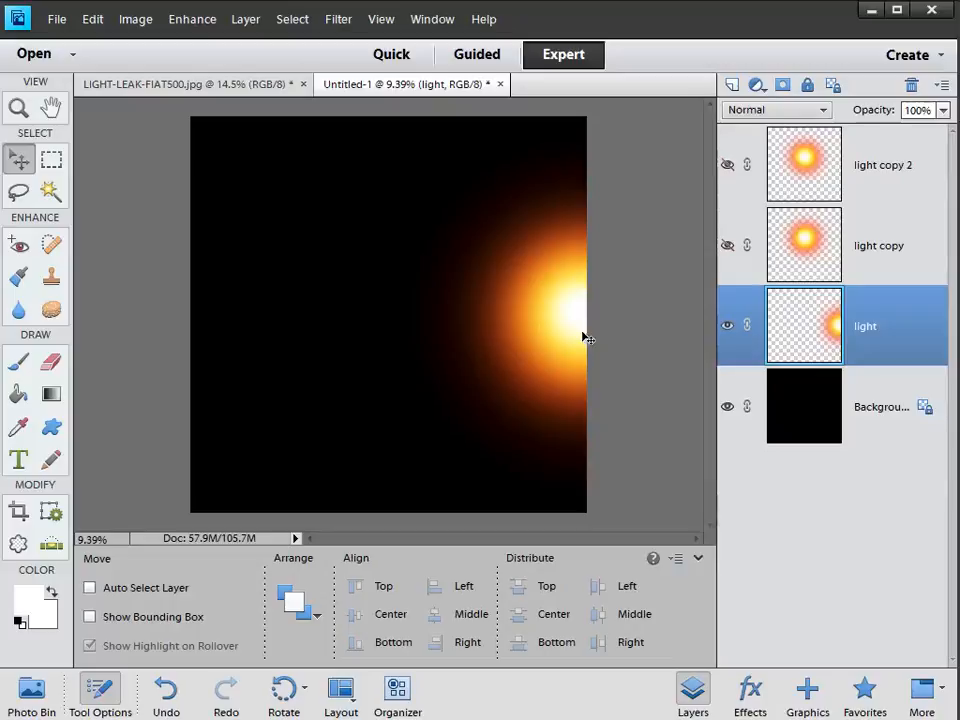
Step: Free-transform the light layer's glow to about 75% width and 129% height, forming a tall oval along the canvas's right edge
click(136, 20)
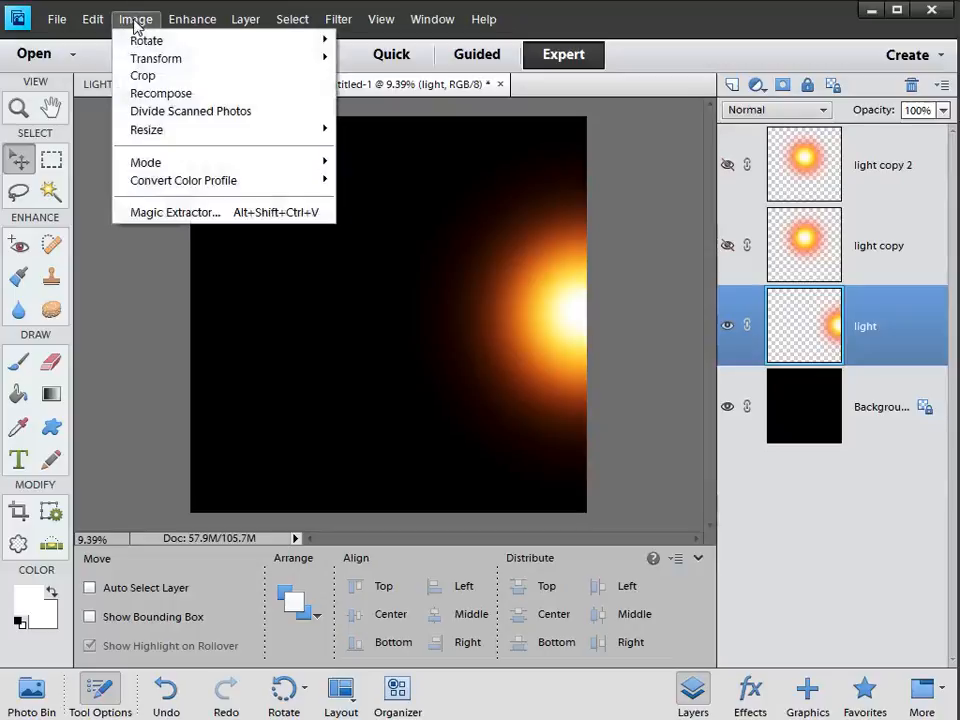
mouse_move(145, 60)
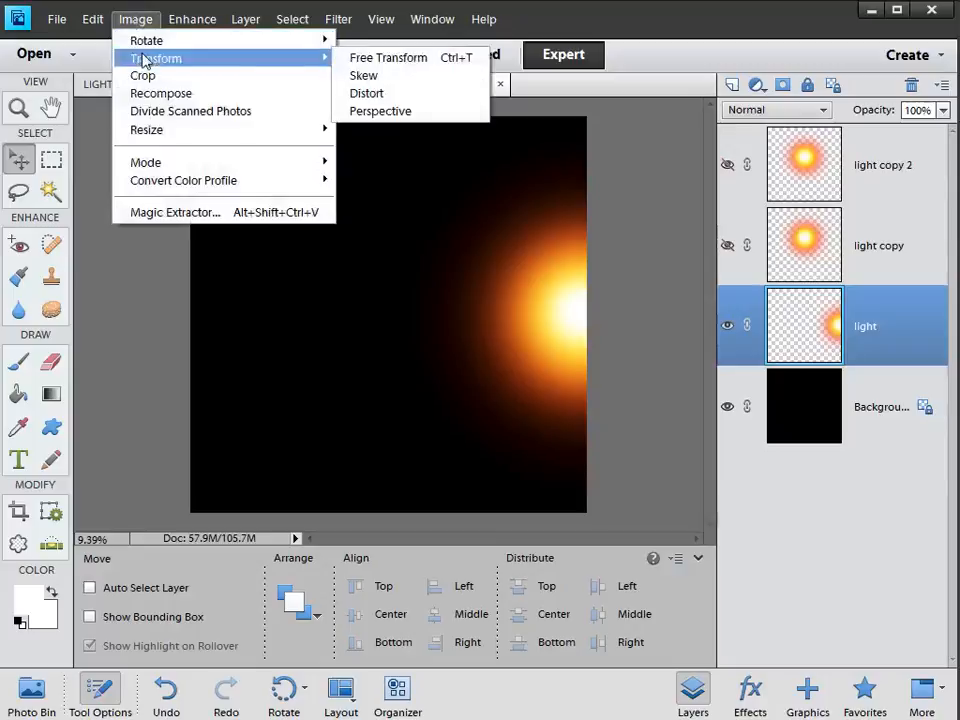
click(396, 58)
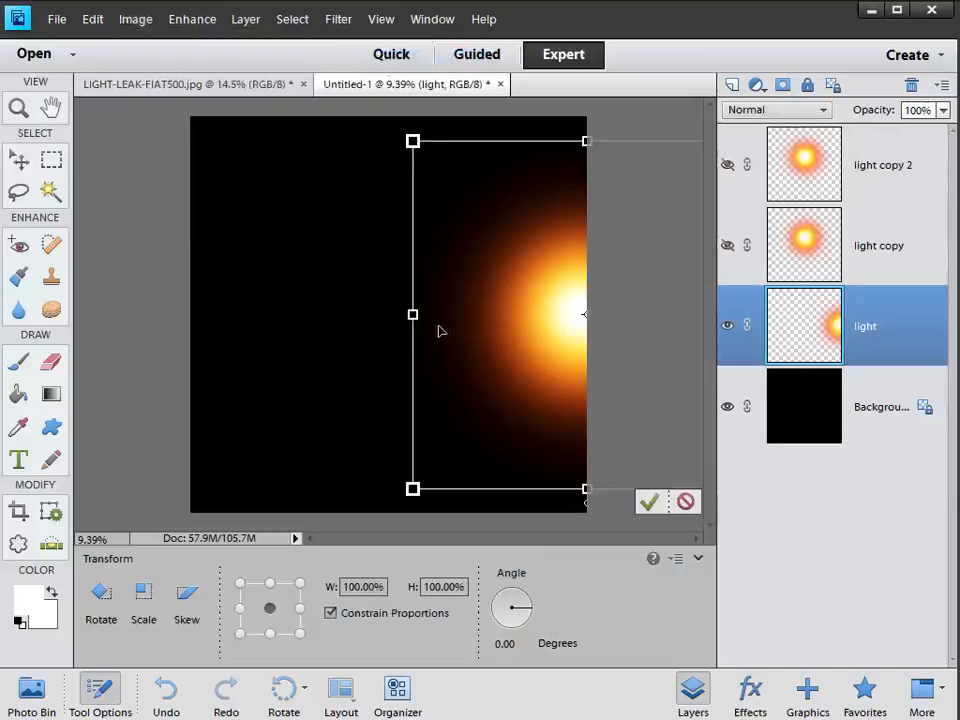
drag(413, 314, 456, 315)
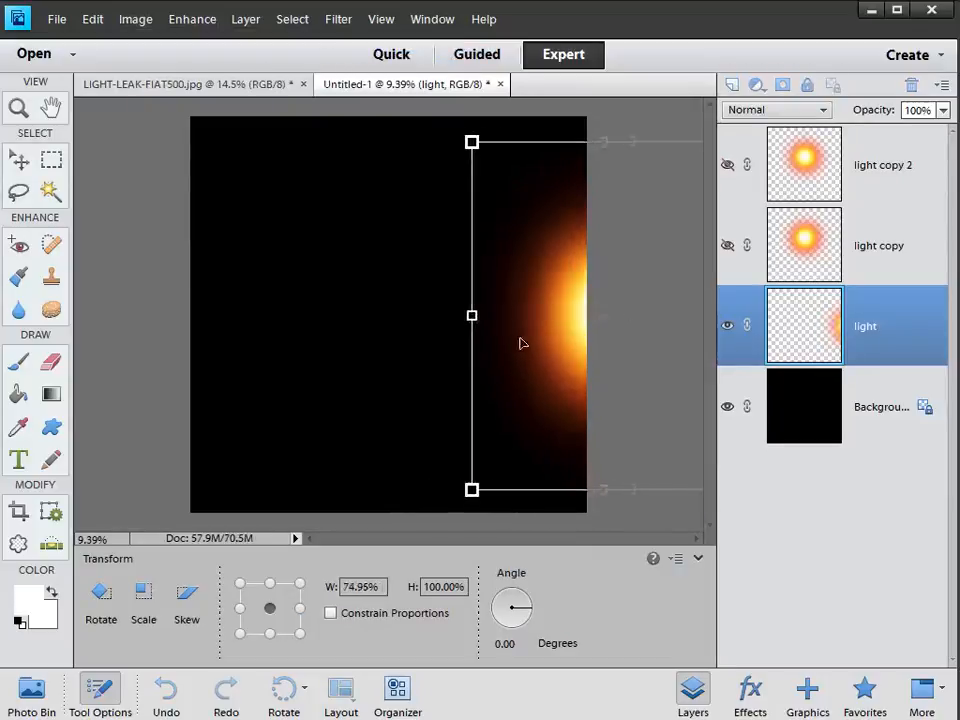
drag(589, 141, 591, 103)
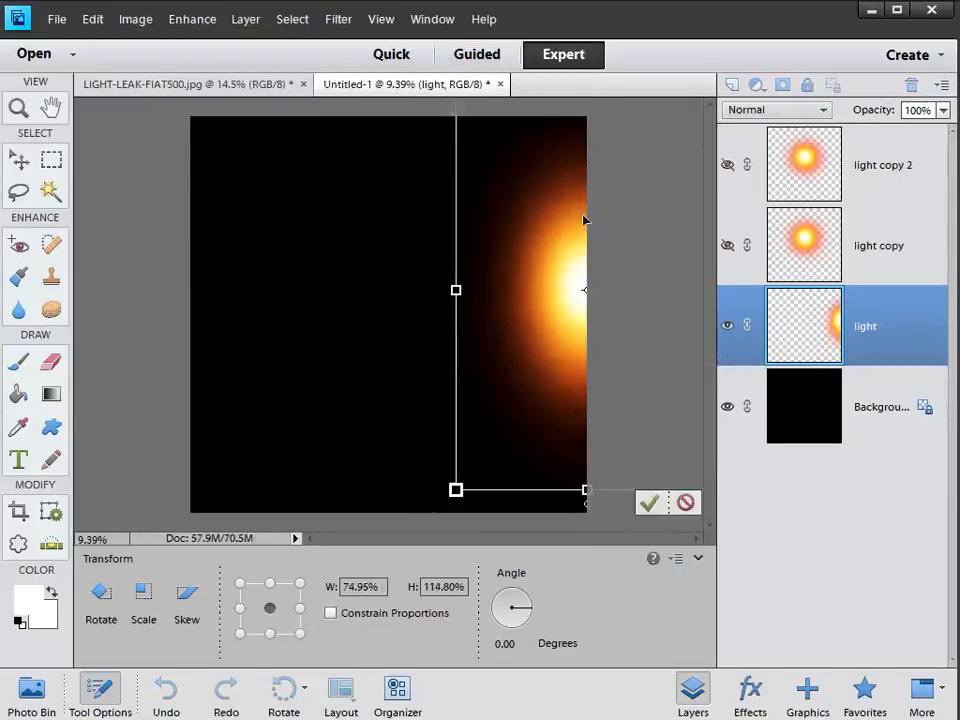
drag(591, 490, 590, 539)
drag(590, 453, 586, 470)
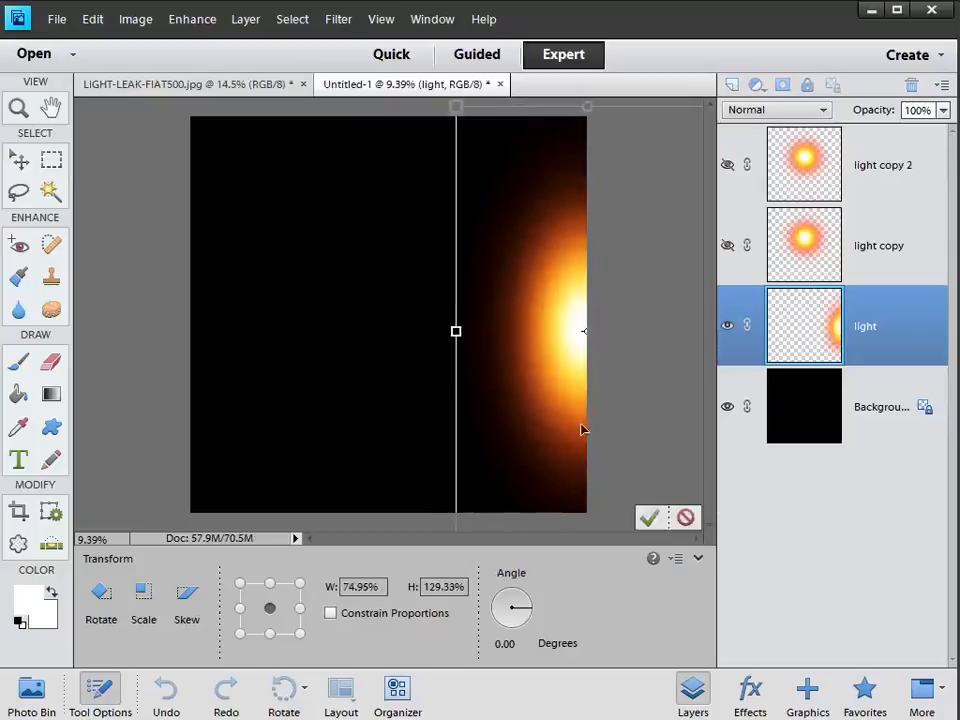
click(647, 518)
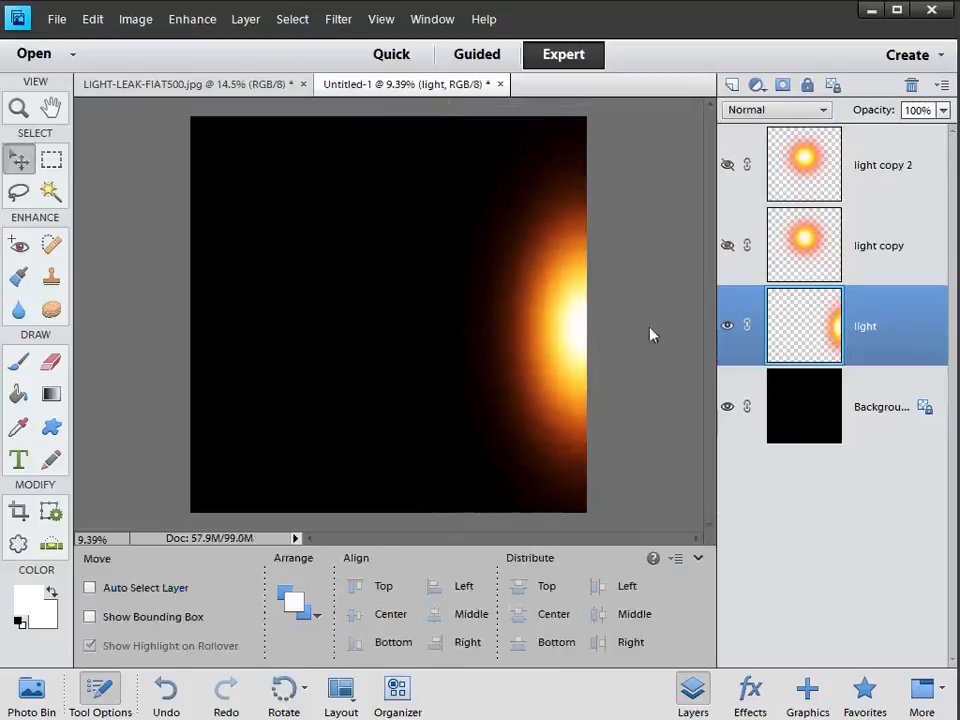
Step: Show the light copy layer and move its glow into the canvas's bottom-right corner
click(727, 249)
drag(402, 297, 425, 367)
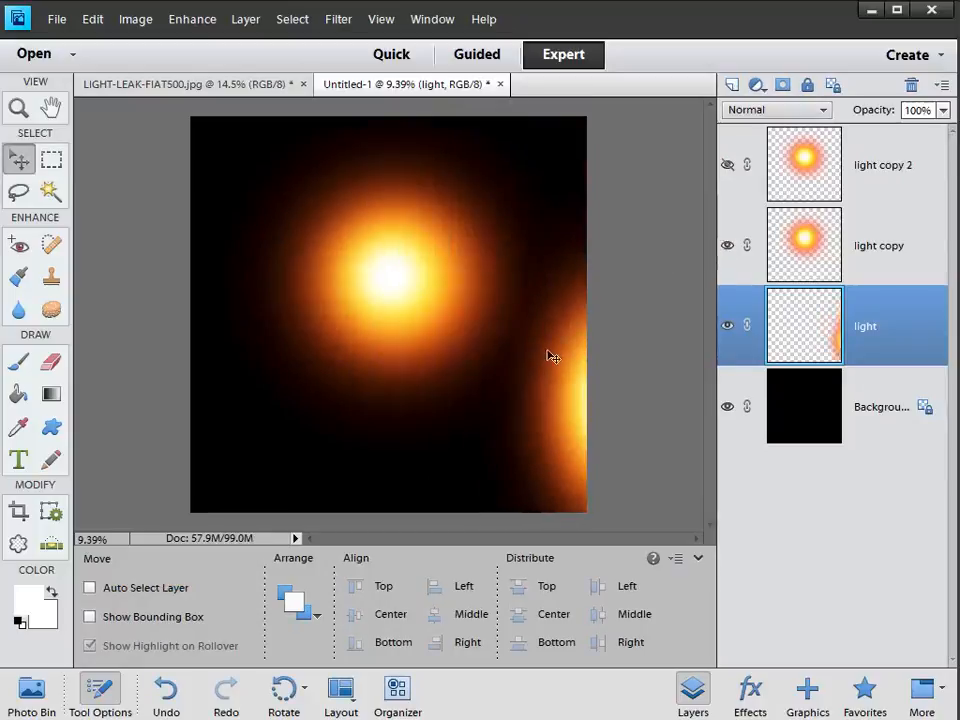
drag(549, 356, 658, 332)
click(800, 250)
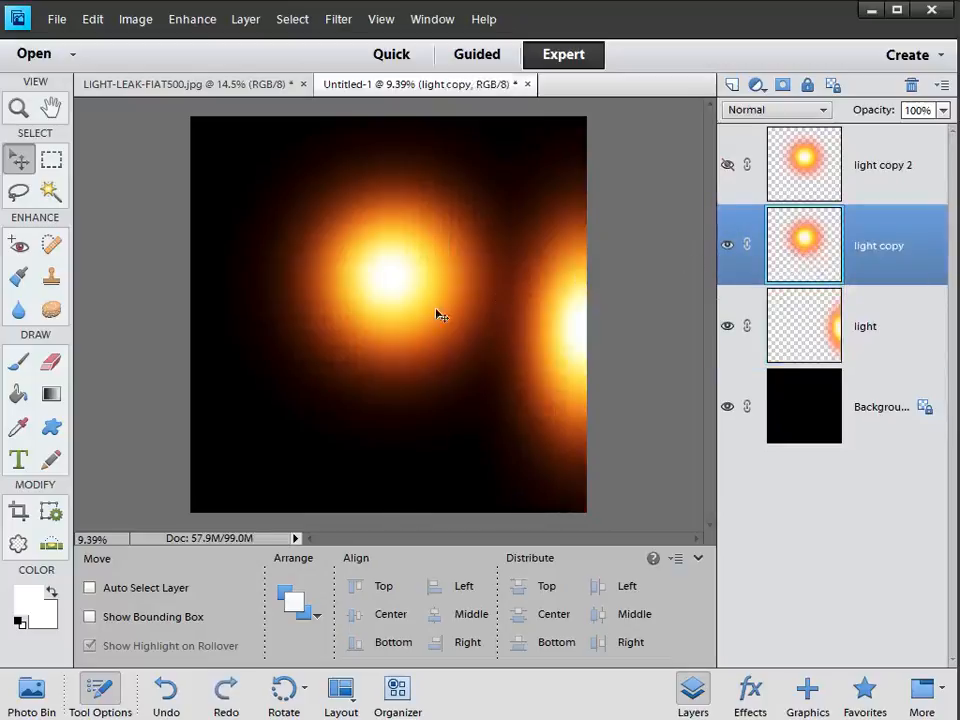
drag(388, 295, 572, 512)
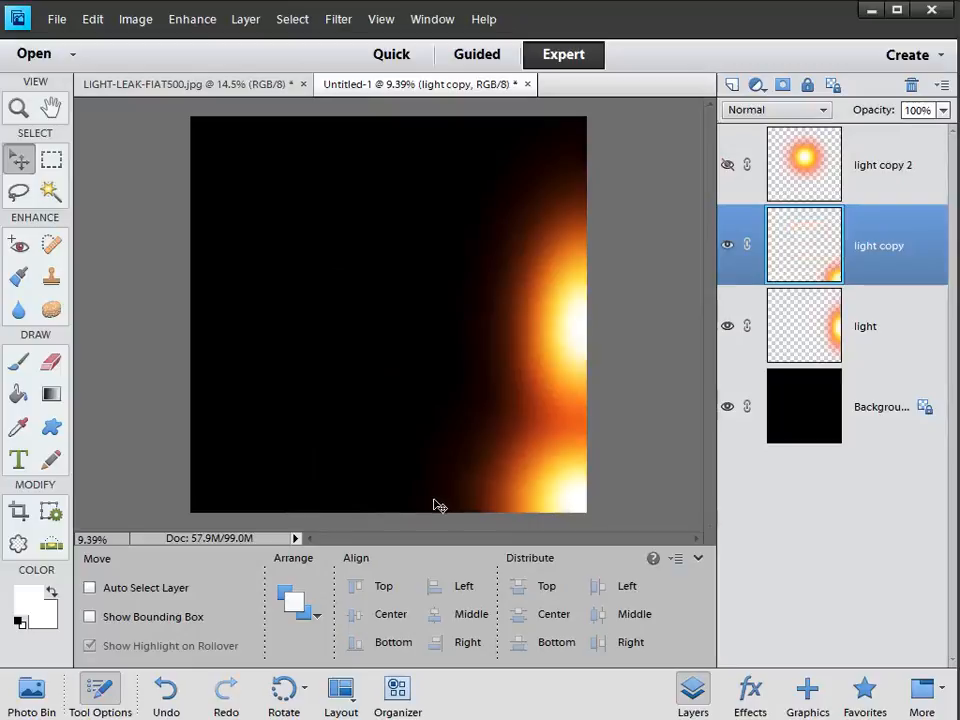
Step: Free-transform the light copy's corner glow to about 159% width and rotate it about -15.5 degrees
click(92, 19)
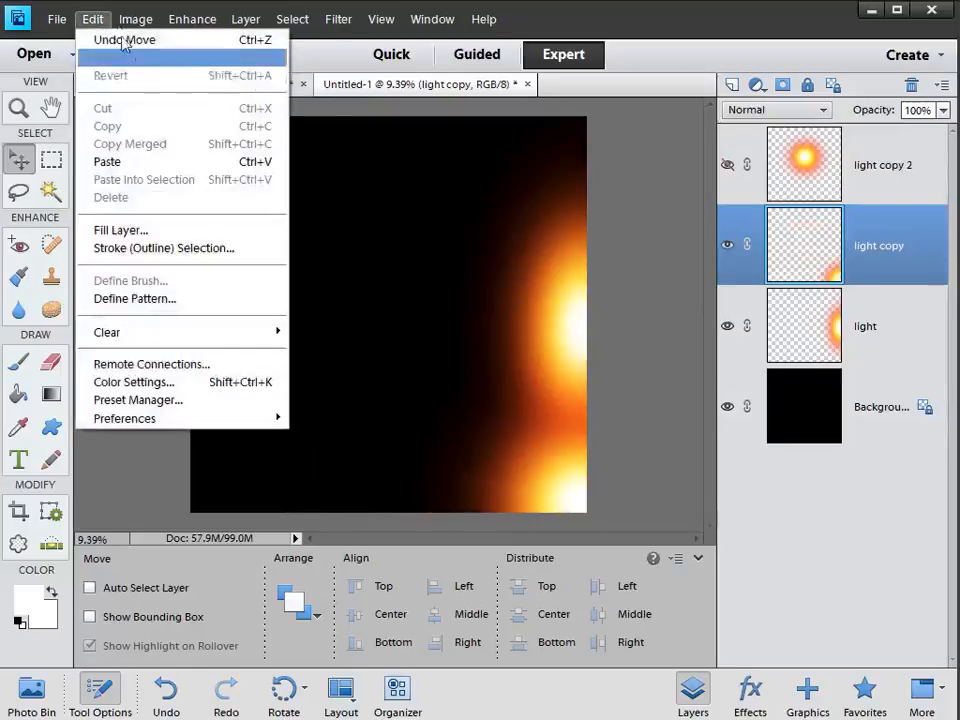
mouse_move(132, 22)
click(390, 58)
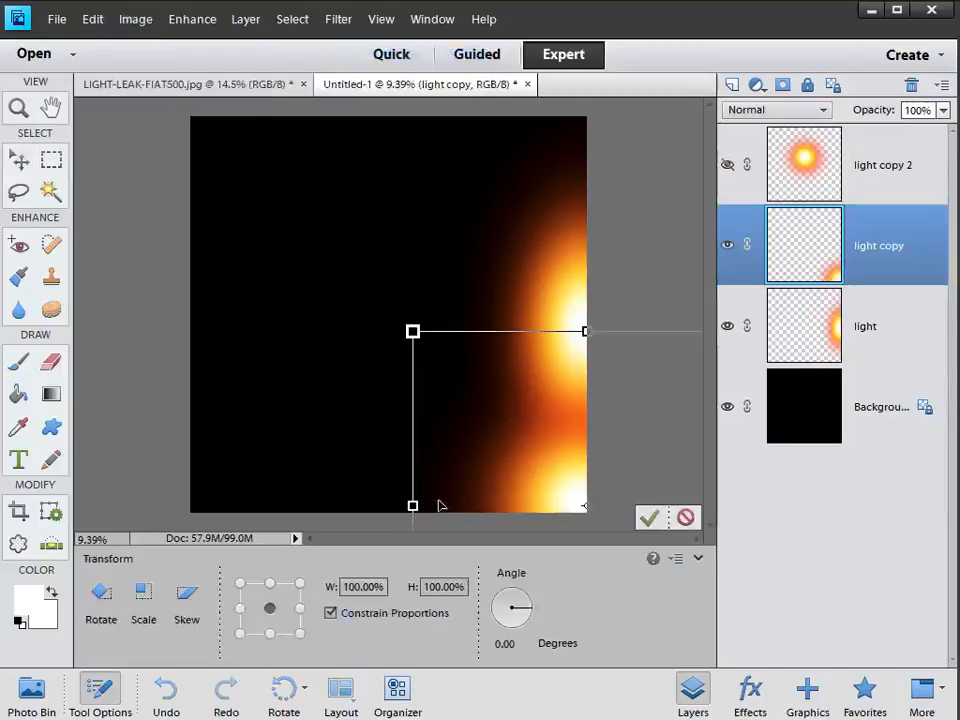
drag(413, 505, 286, 505)
key(ctrl+minus)
drag(643, 452, 698, 452)
key(ctrl+plus)
drag(566, 439, 583, 437)
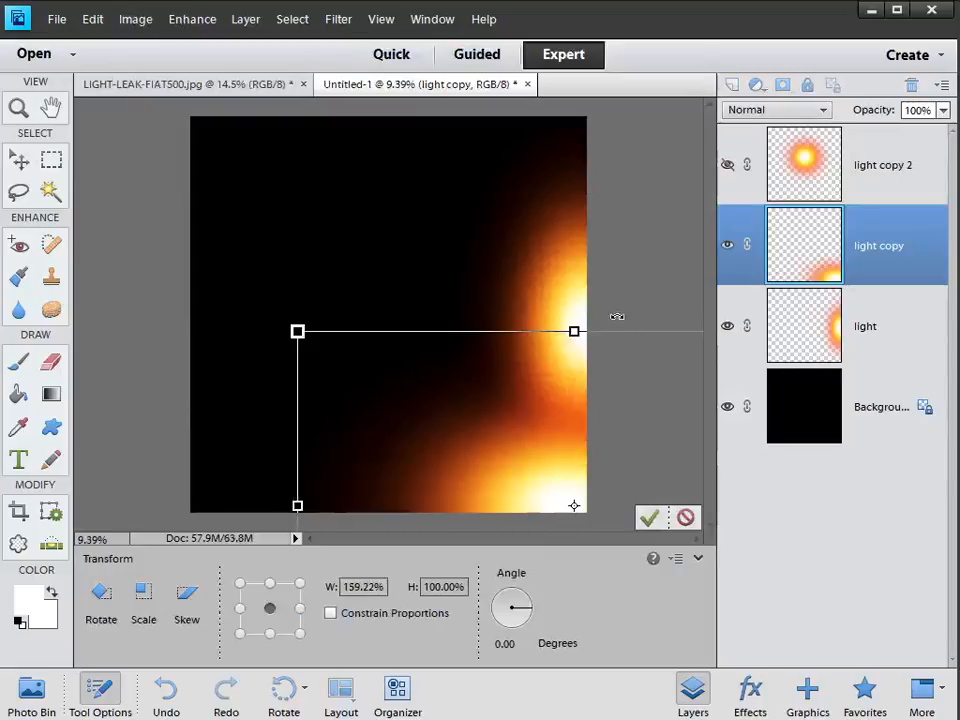
drag(572, 309, 521, 302)
drag(555, 416, 560, 411)
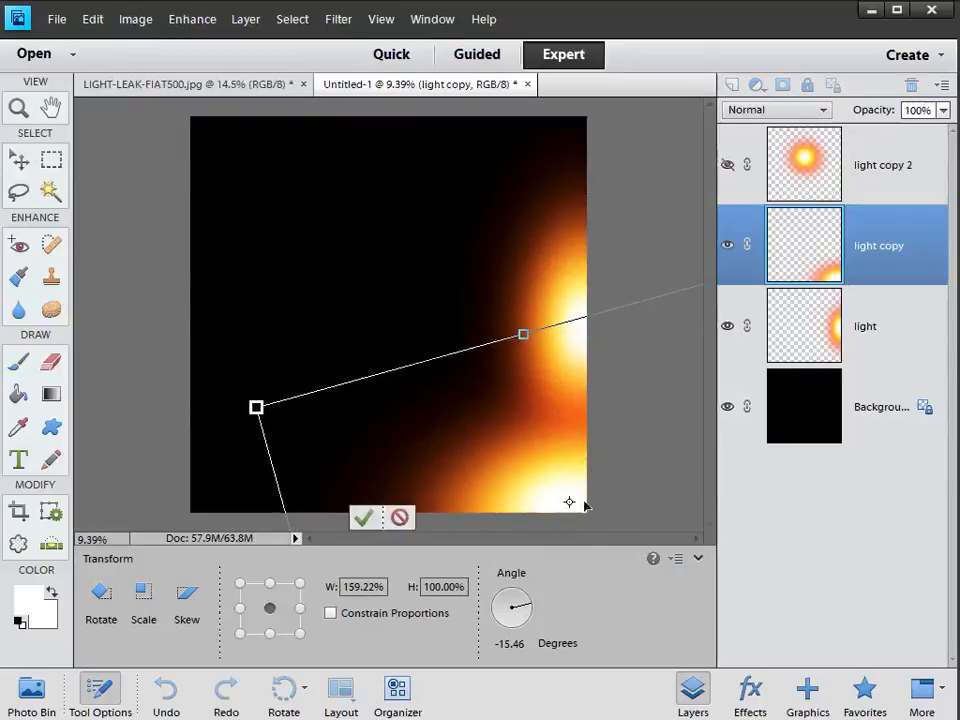
click(363, 518)
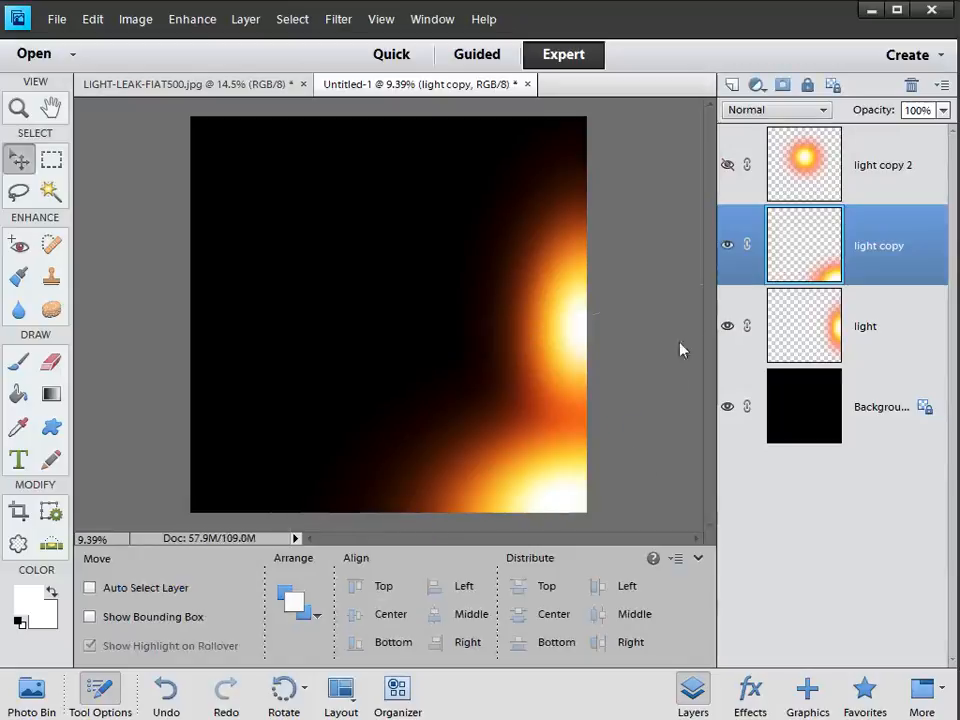
Step: Show the light copy 2 layer and move its glow partly off the canvas's top-right corner
click(728, 164)
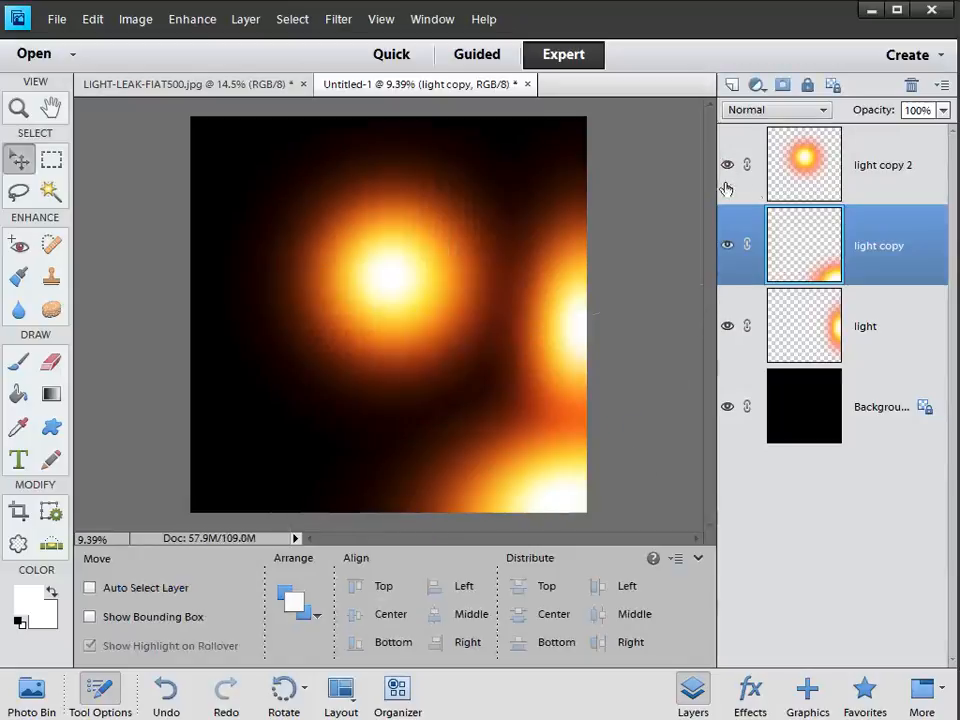
click(820, 172)
drag(418, 291, 594, 150)
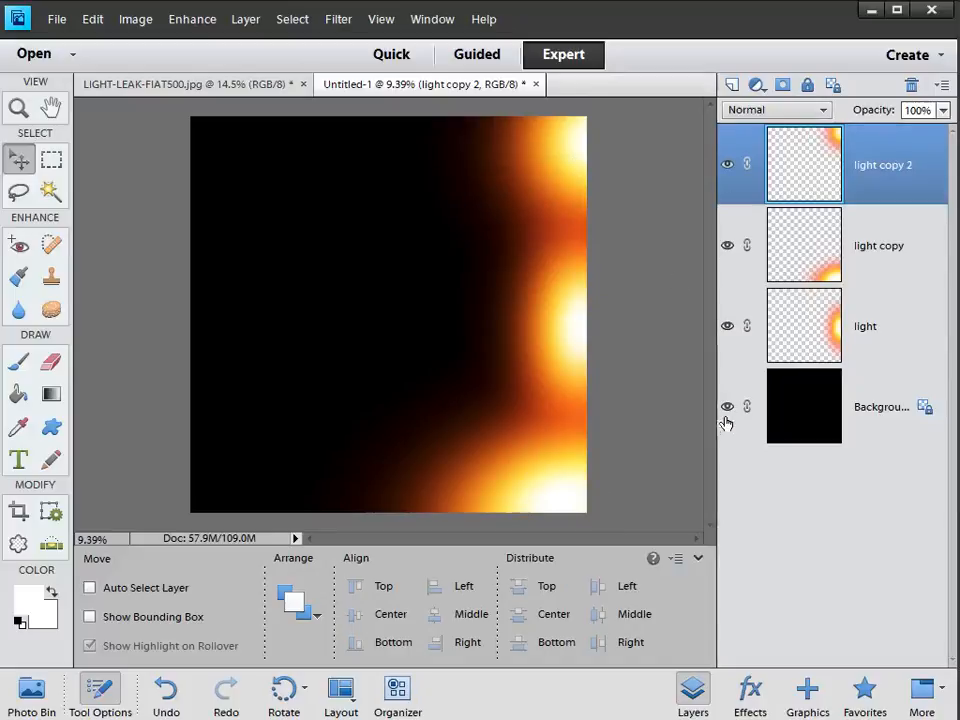
Step: Flatten the light leak image and copy its entire canvas
click(249, 20)
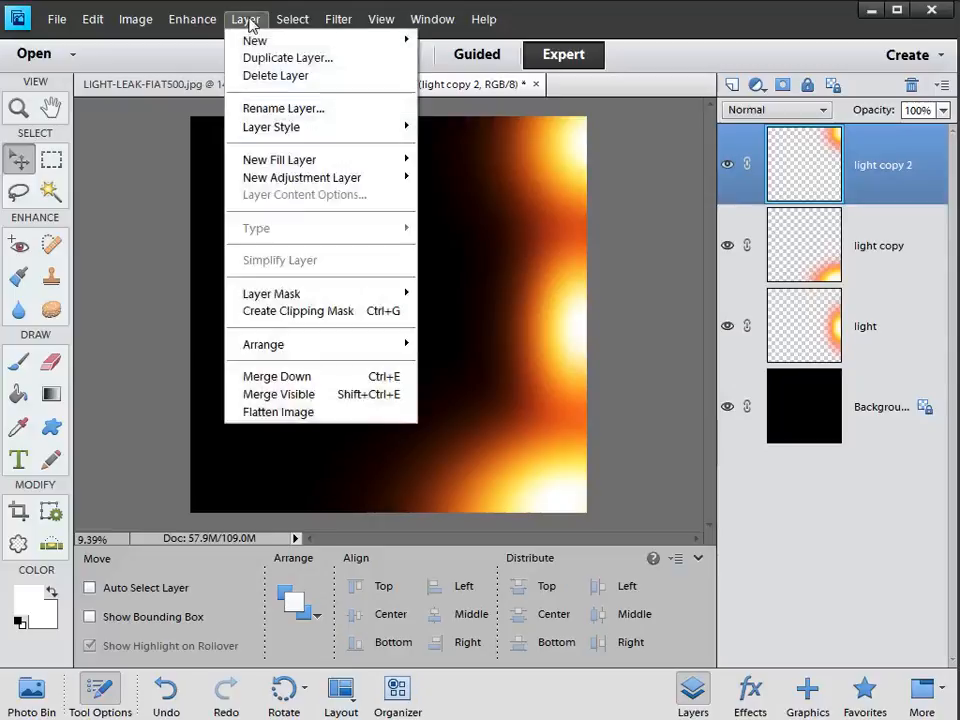
click(312, 413)
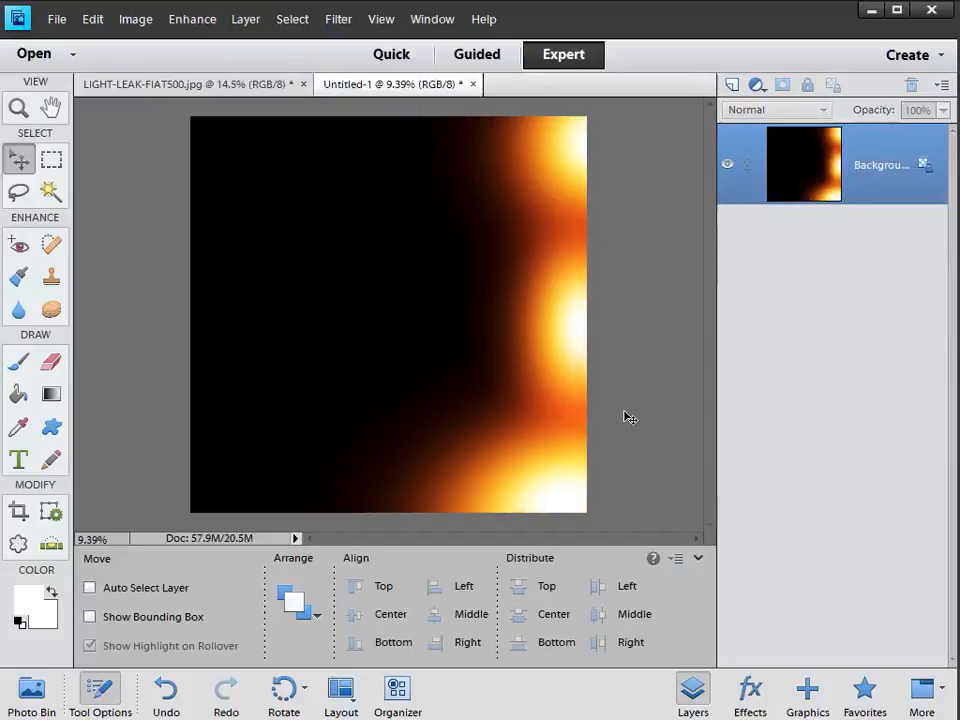
click(293, 20)
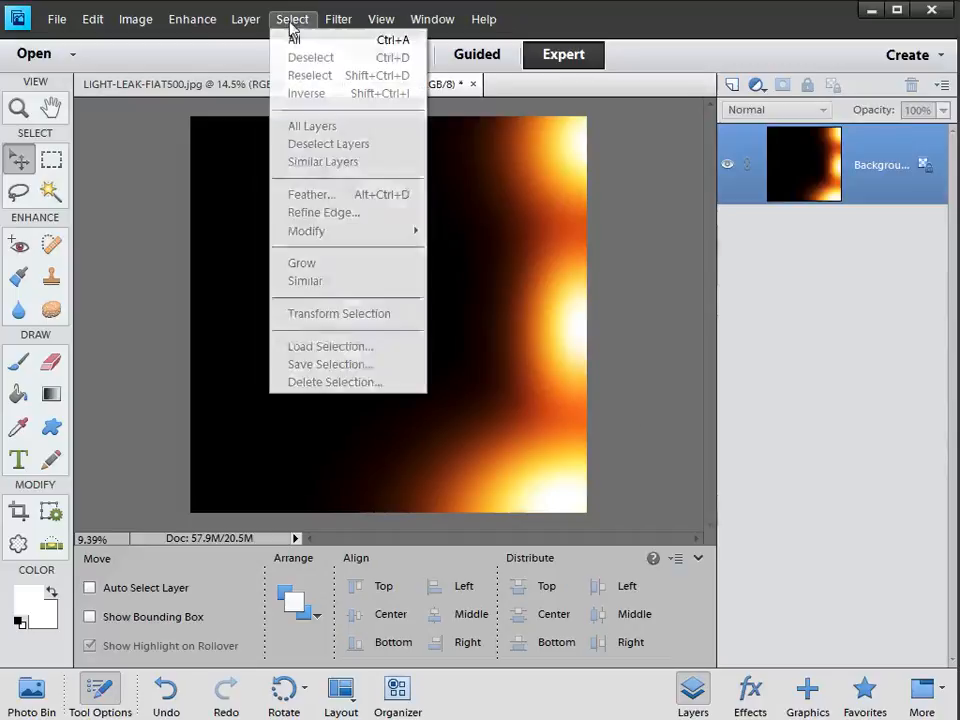
click(294, 40)
click(92, 20)
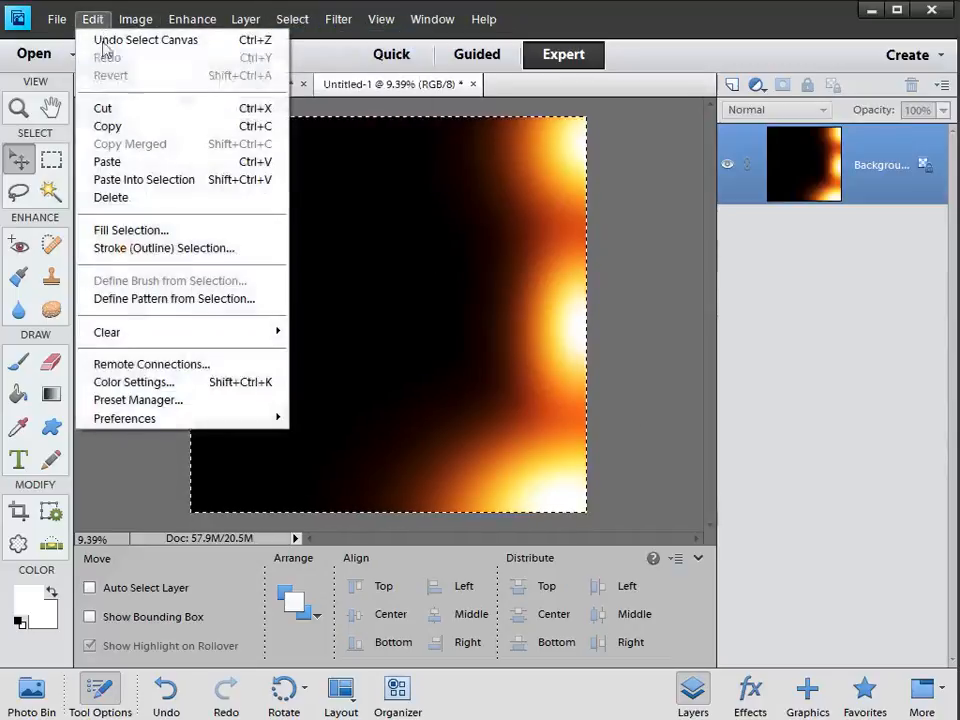
click(137, 127)
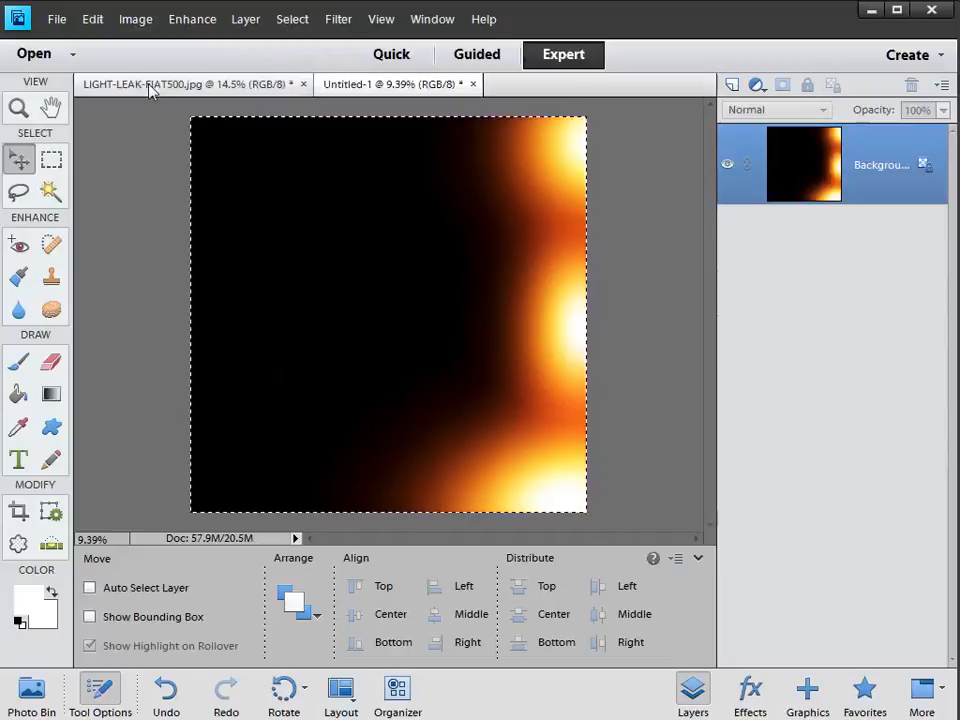
Step: Switch to the LIGHT-LEAK-FIAT500.jpg photo and paste the copied light leak over it as a new layer
click(150, 88)
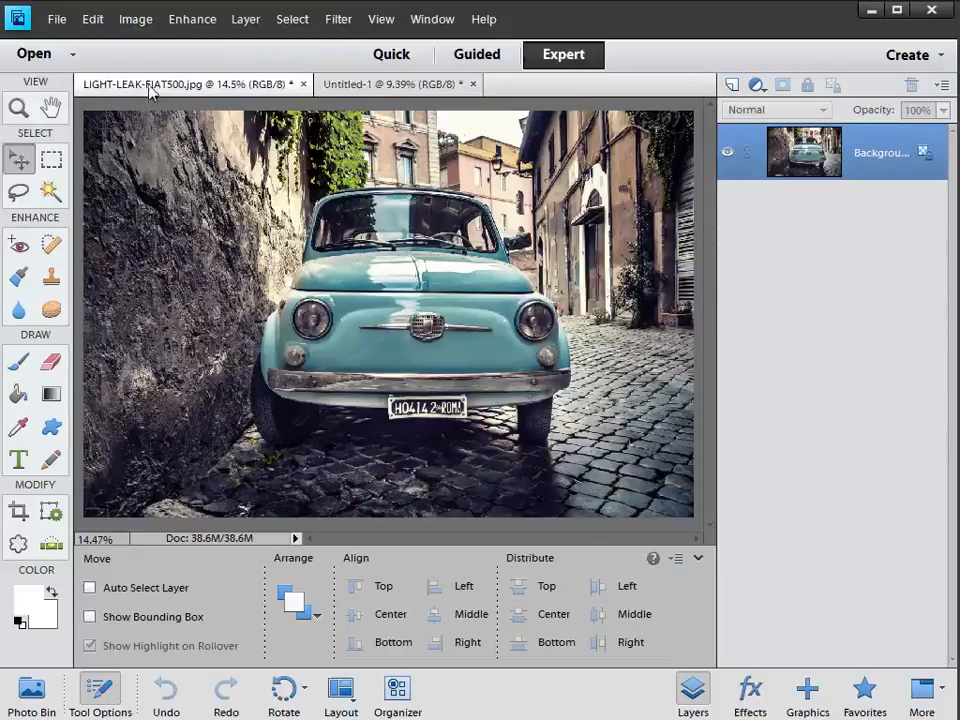
click(698, 558)
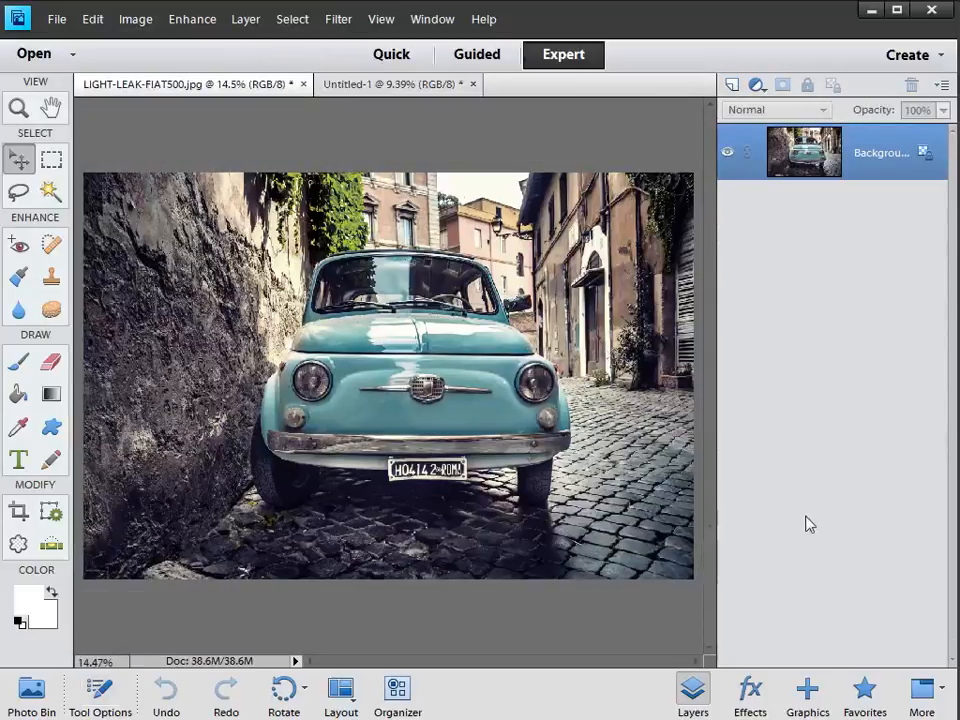
click(90, 20)
click(129, 161)
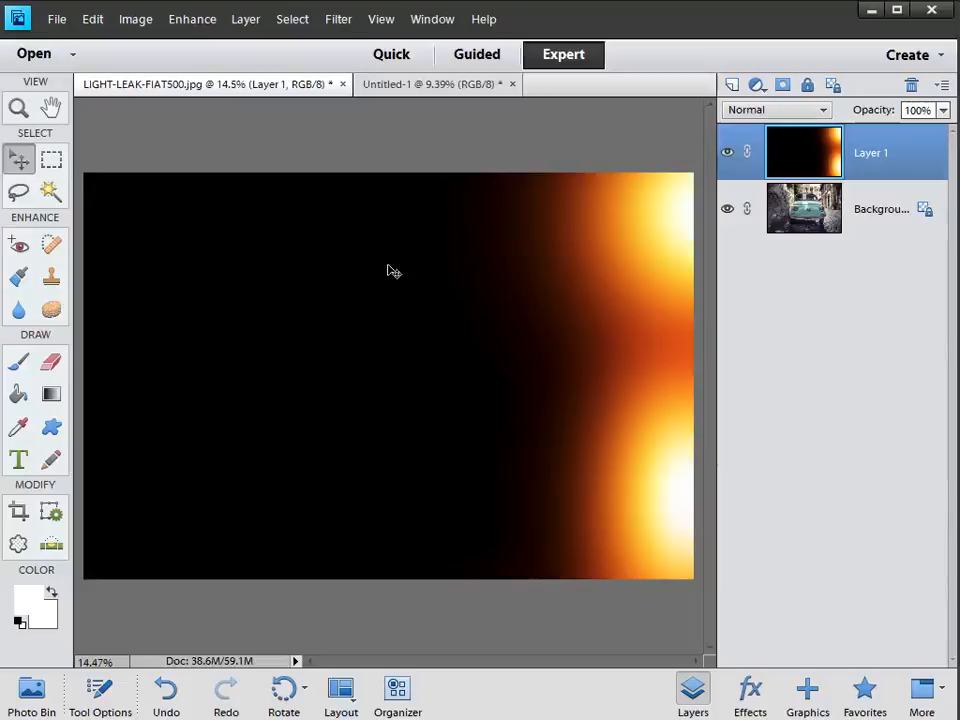
Step: Free-transform the pasted light leak down to the photo's height, keeping its glowing side flush with the photo's right edge
click(132, 20)
mouse_move(141, 58)
click(444, 60)
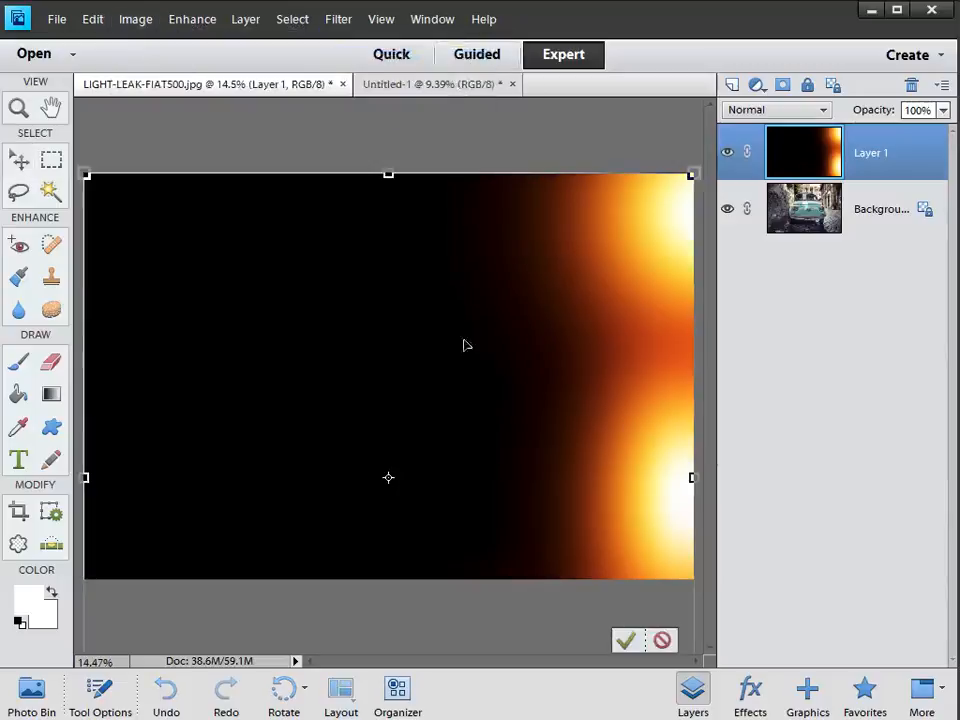
scroll(438, 489, down, 4)
drag(217, 604, 281, 436)
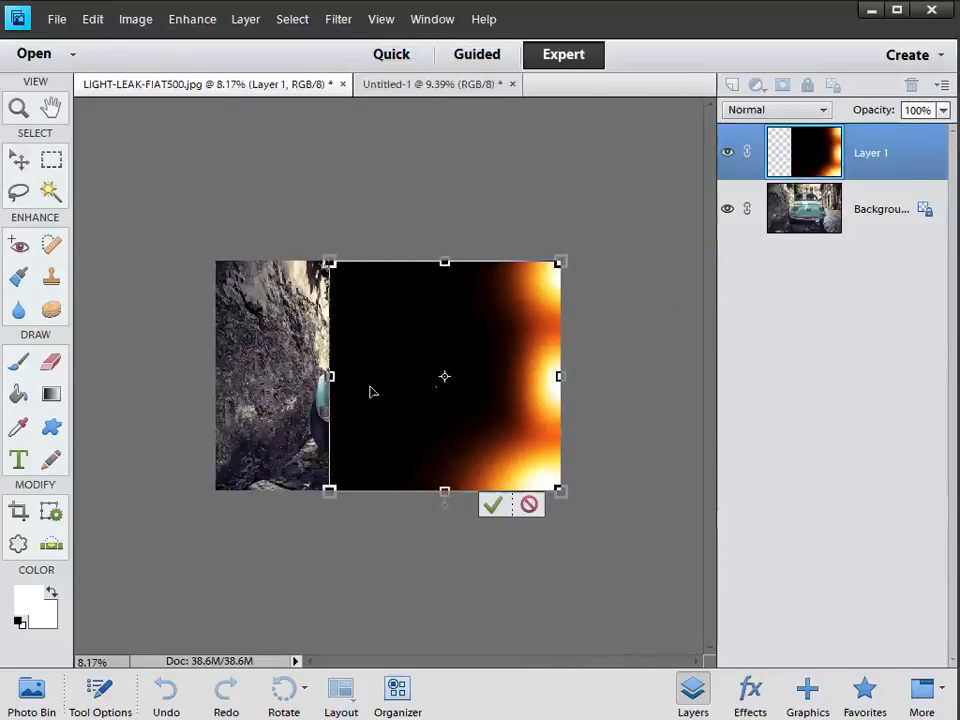
click(492, 504)
scroll(583, 431, up, 4)
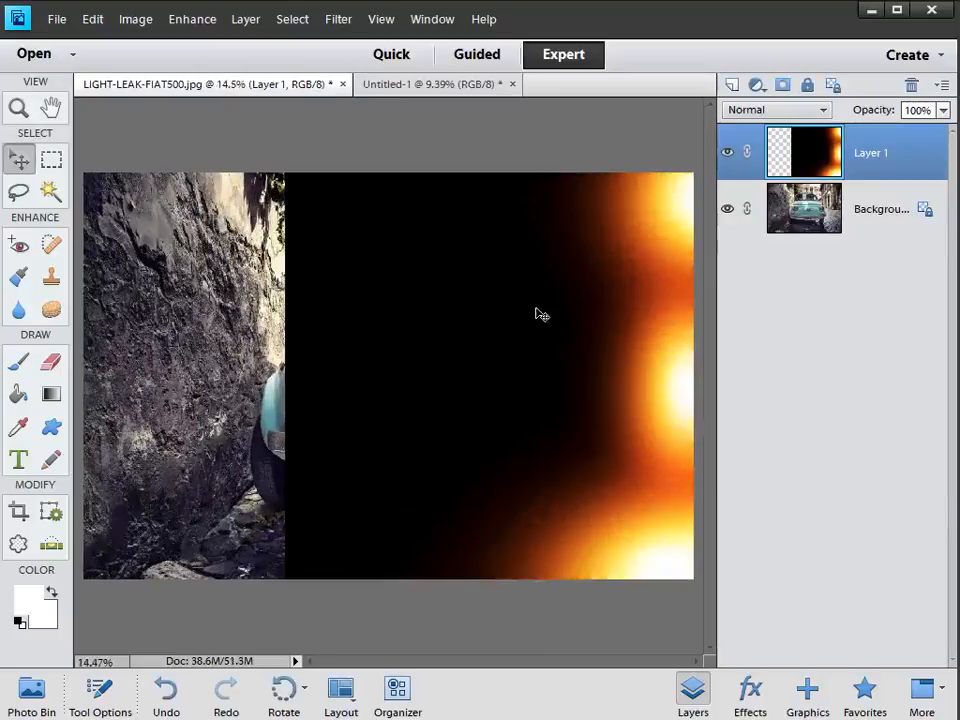
Step: Set the light leak layer's blend mode to Screen and its opacity to 85%
click(786, 113)
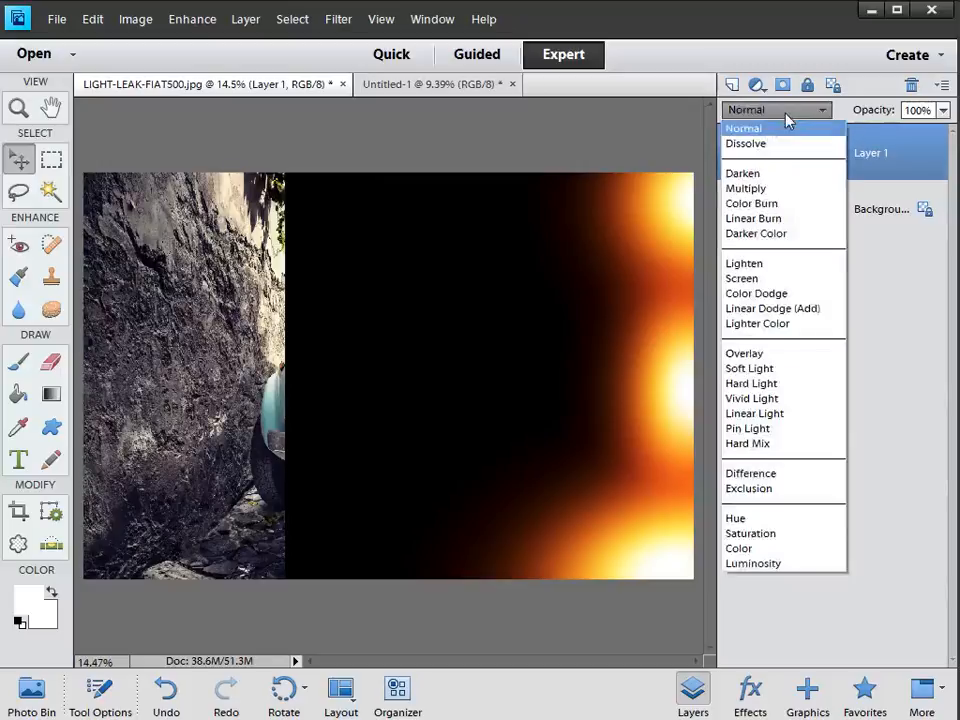
click(792, 280)
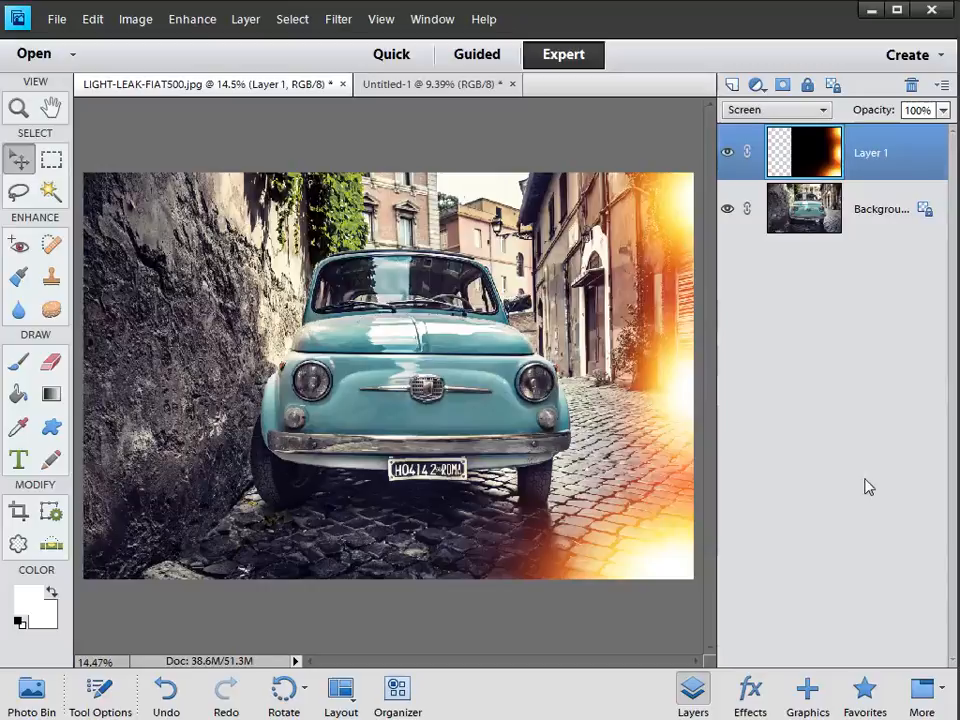
click(943, 113)
drag(945, 131, 932, 131)
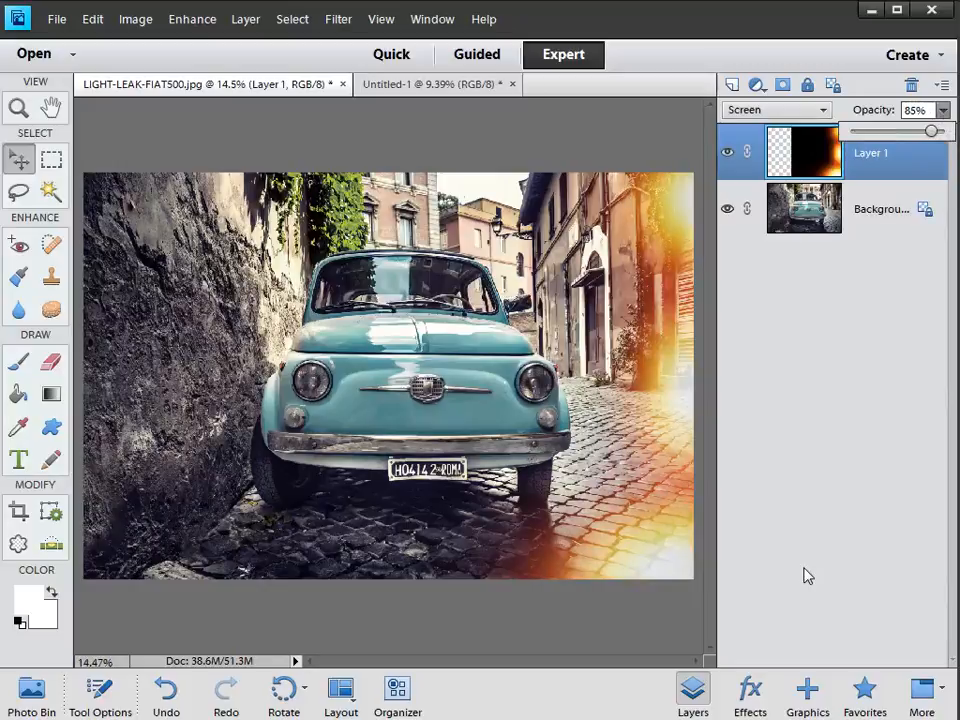
click(781, 504)
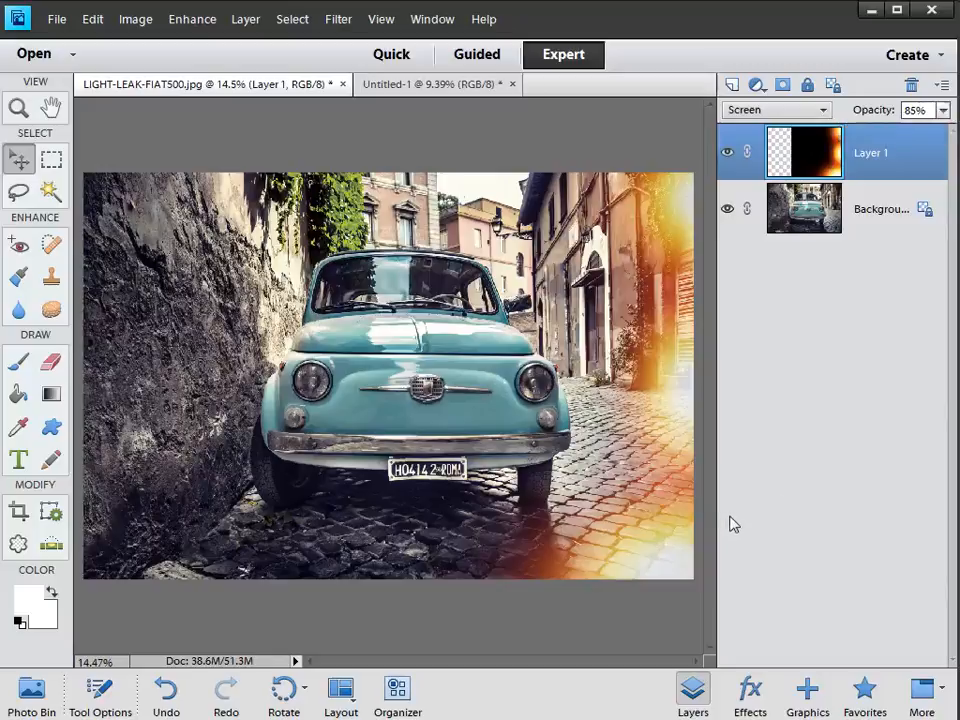
Step: Return to the Untitled-1 image, fill its selected canvas with black and deselect
click(443, 88)
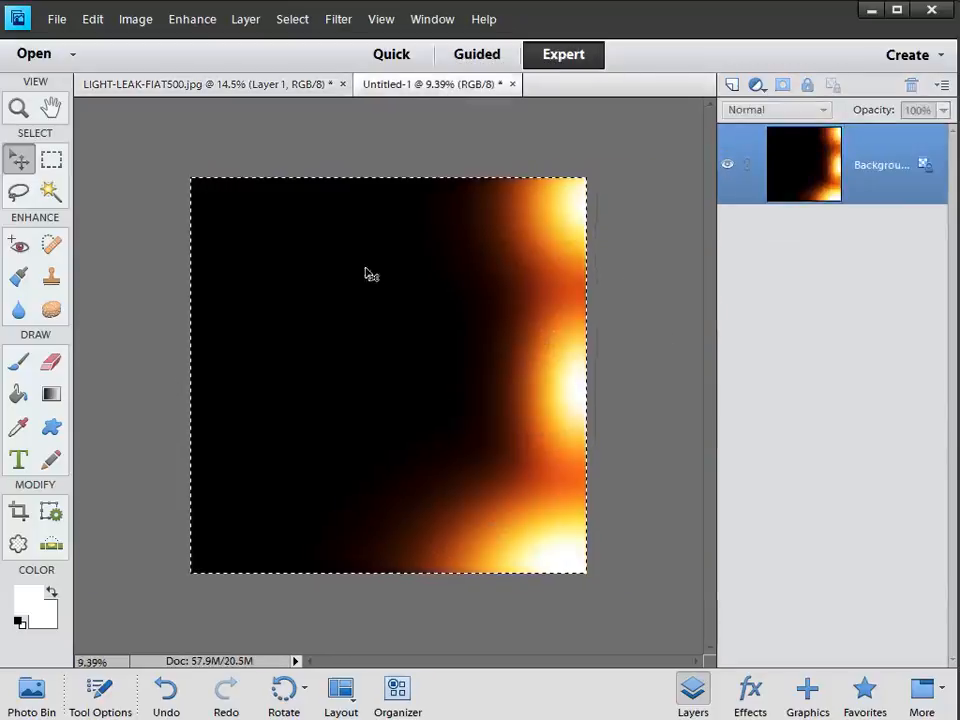
click(98, 22)
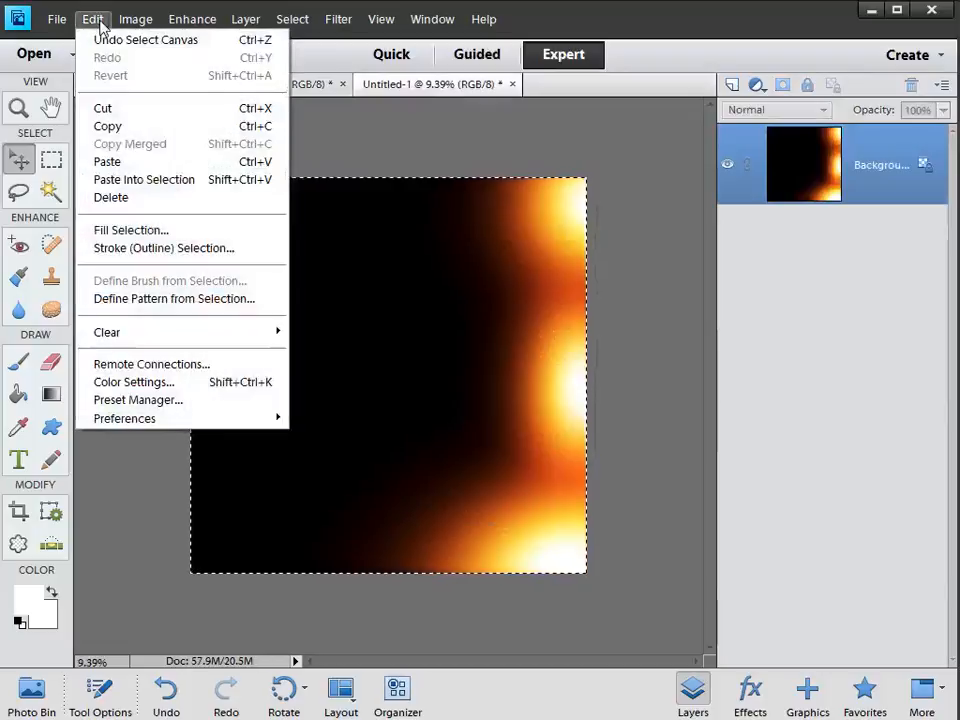
click(156, 231)
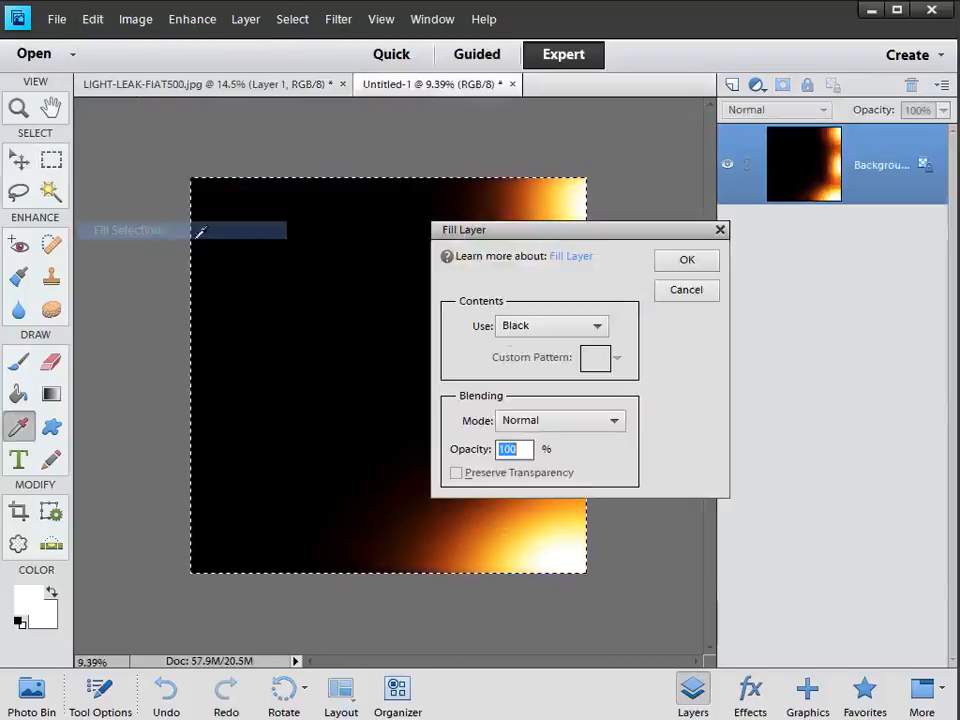
click(545, 328)
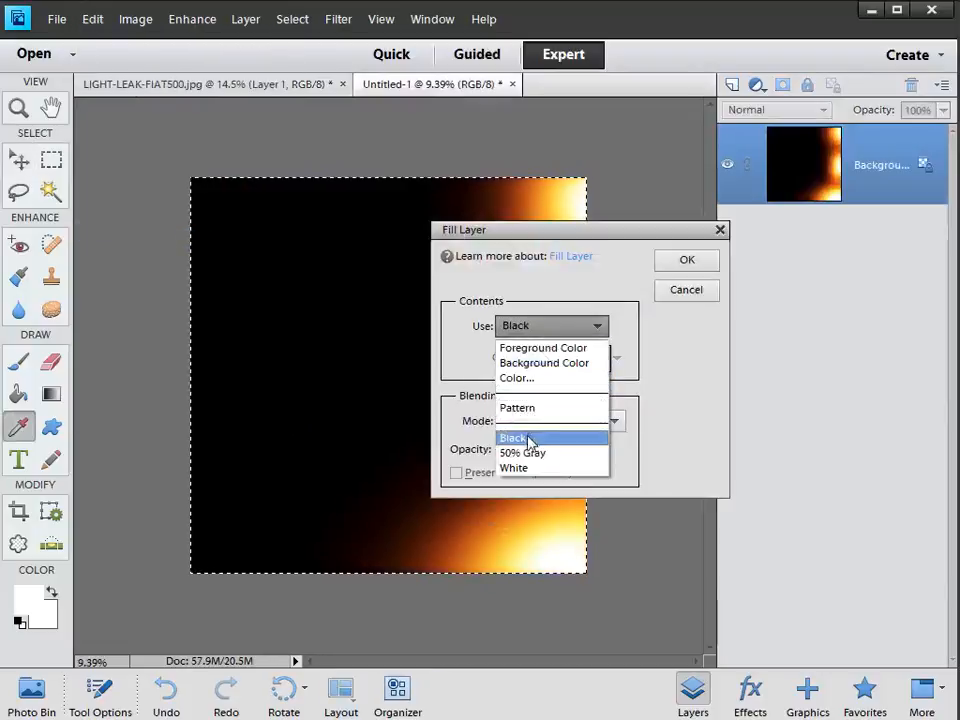
click(530, 440)
click(666, 264)
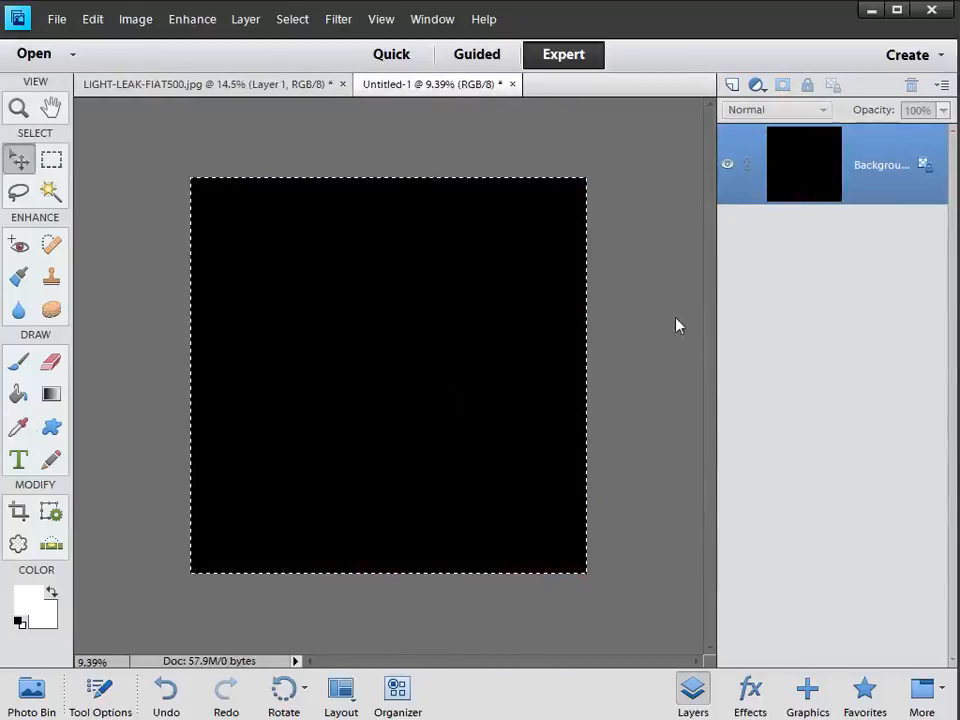
click(292, 19)
click(316, 61)
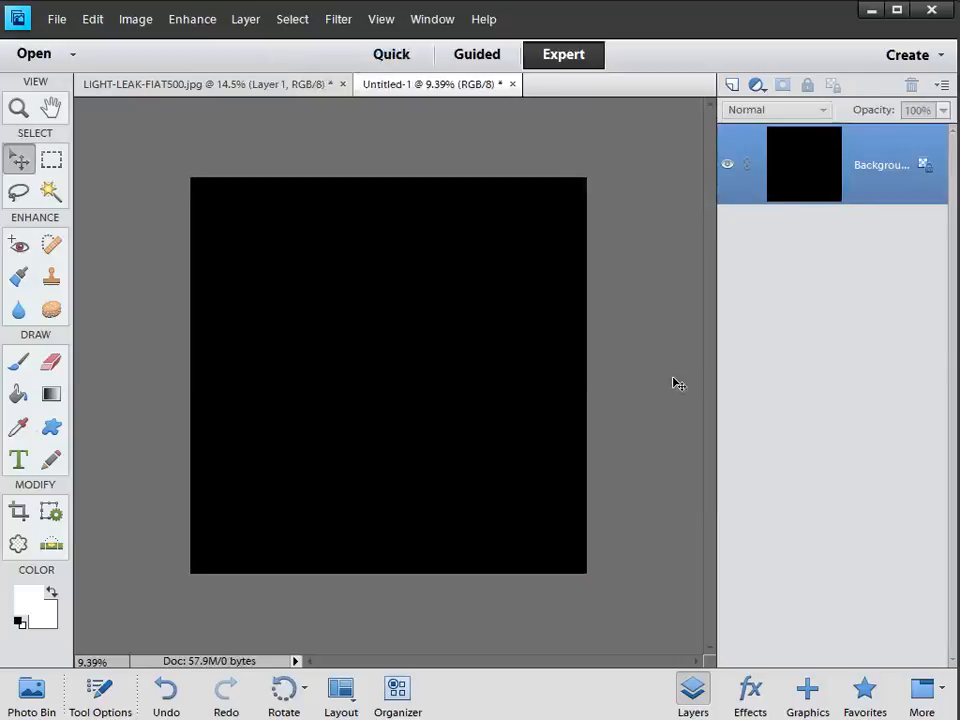
Step: Paint a vertical red (ff0000) stripe down the middle of the black canvas with a soft 2500 px brush
scroll(673, 383, up, 1)
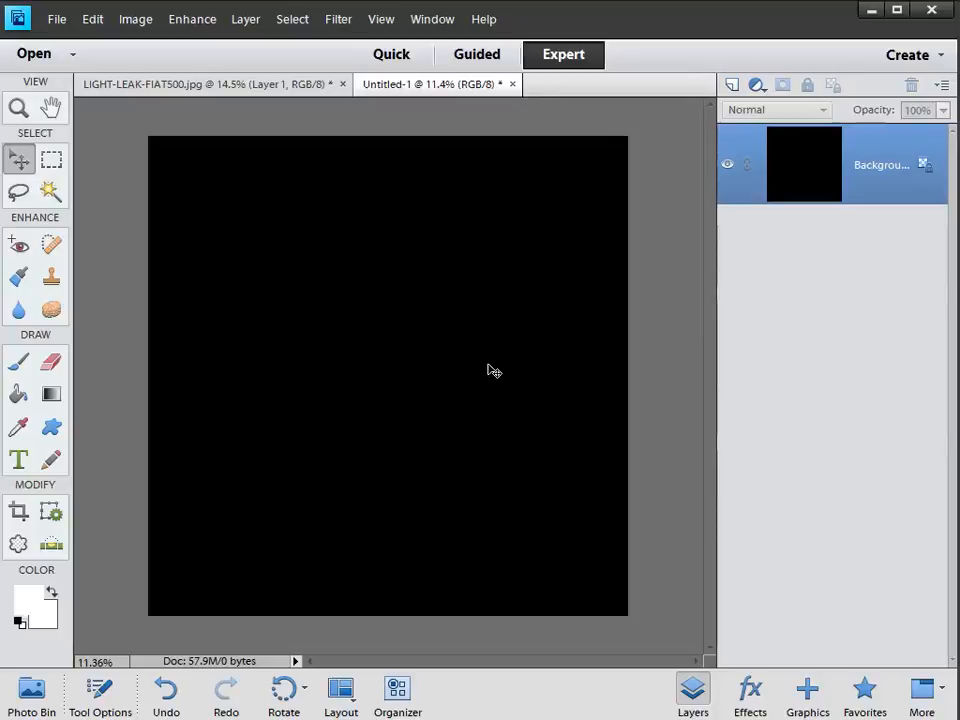
click(30, 600)
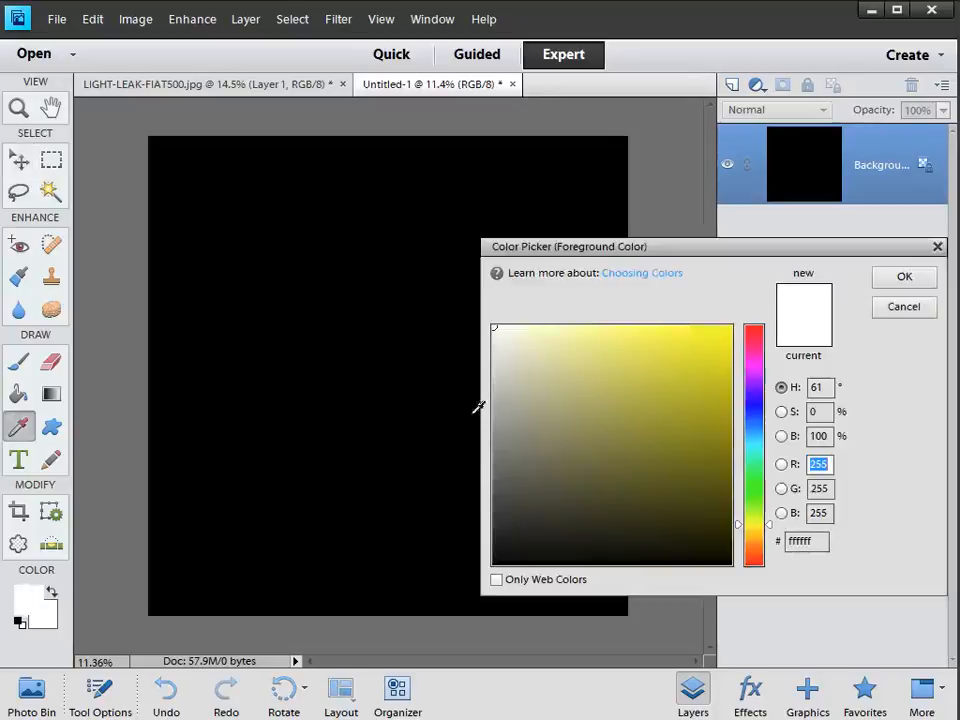
drag(765, 536, 766, 585)
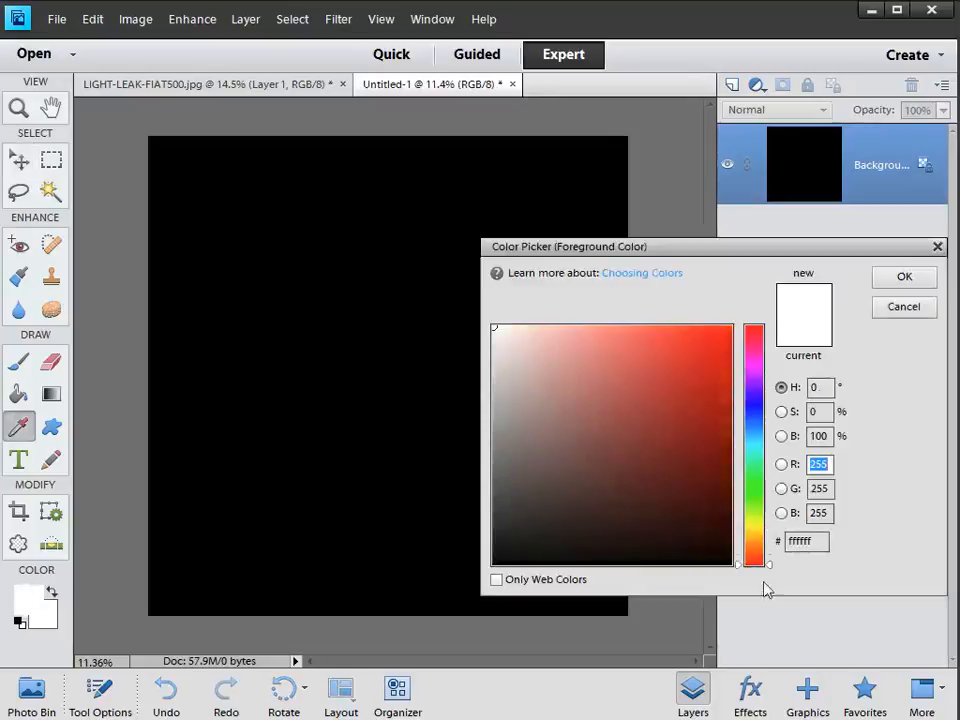
drag(688, 450, 766, 290)
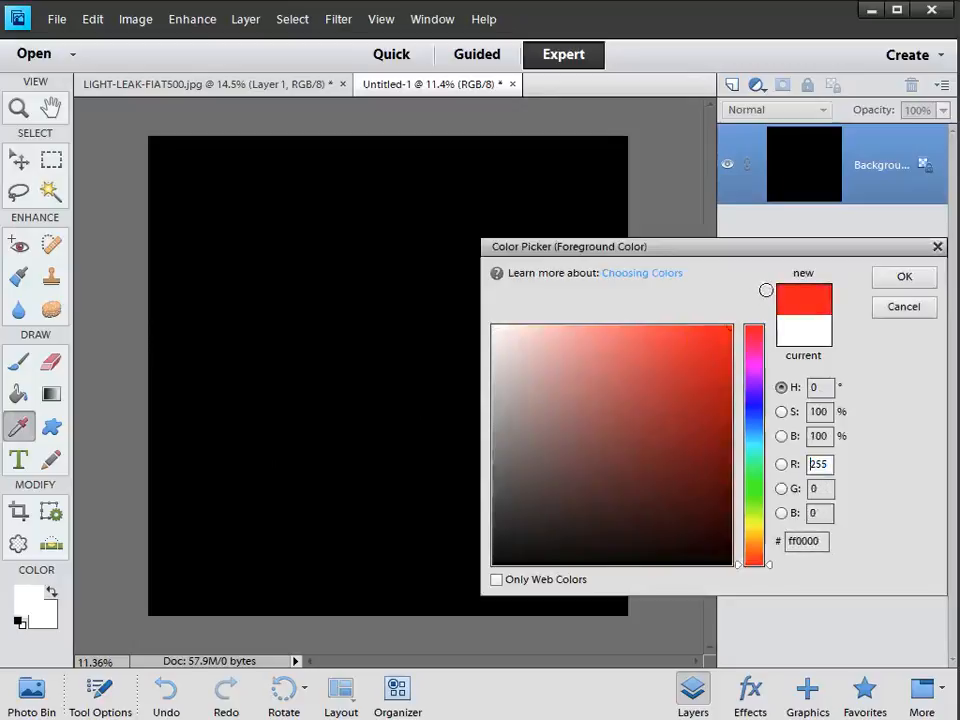
click(898, 280)
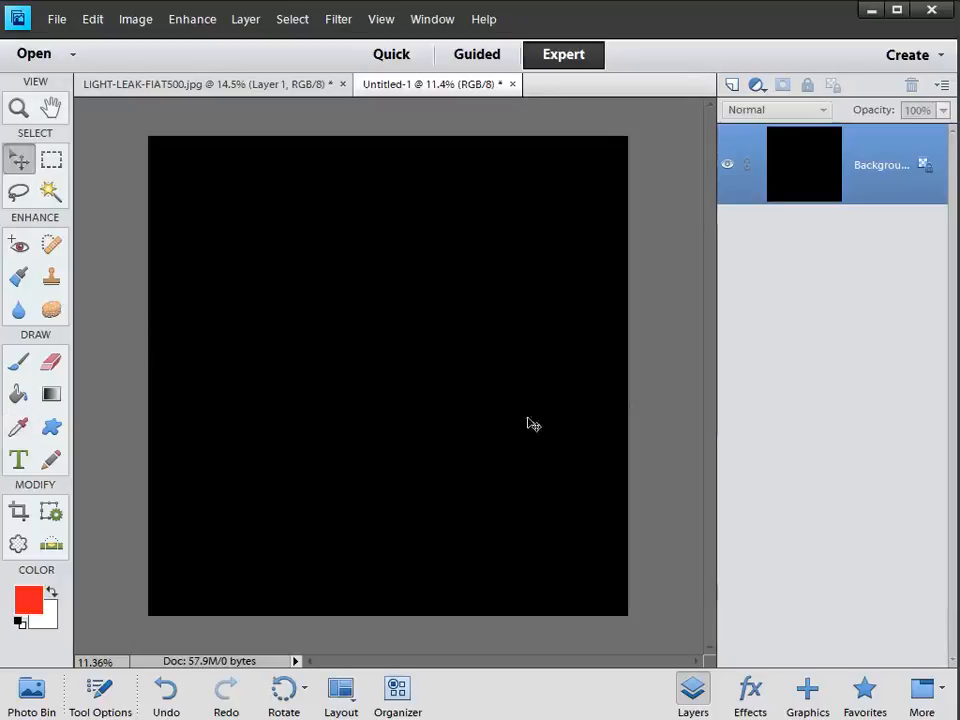
click(20, 362)
drag(396, 622, 453, 630)
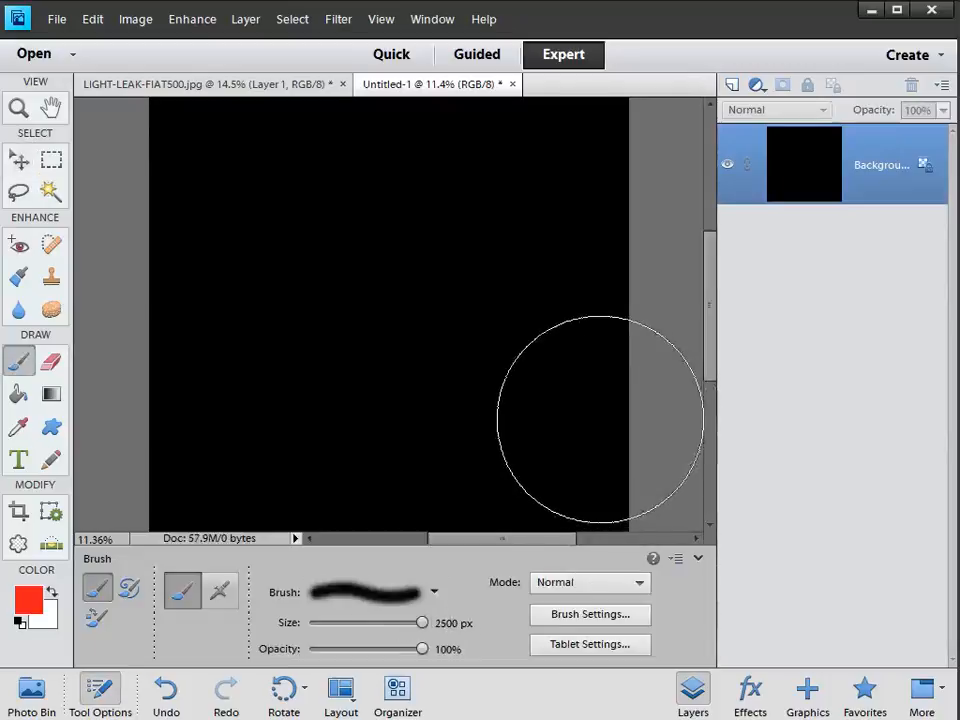
click(697, 558)
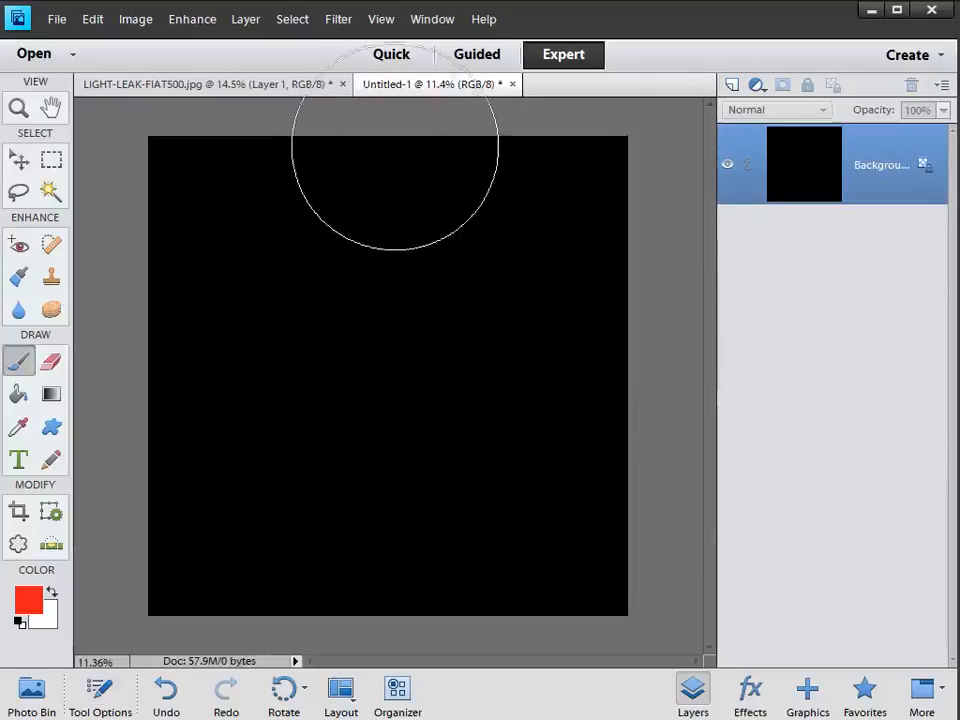
mouse_move(394, 124)
mouse_down()
mouse_move(417, 507)
mouse_move(408, 628)
mouse_up()
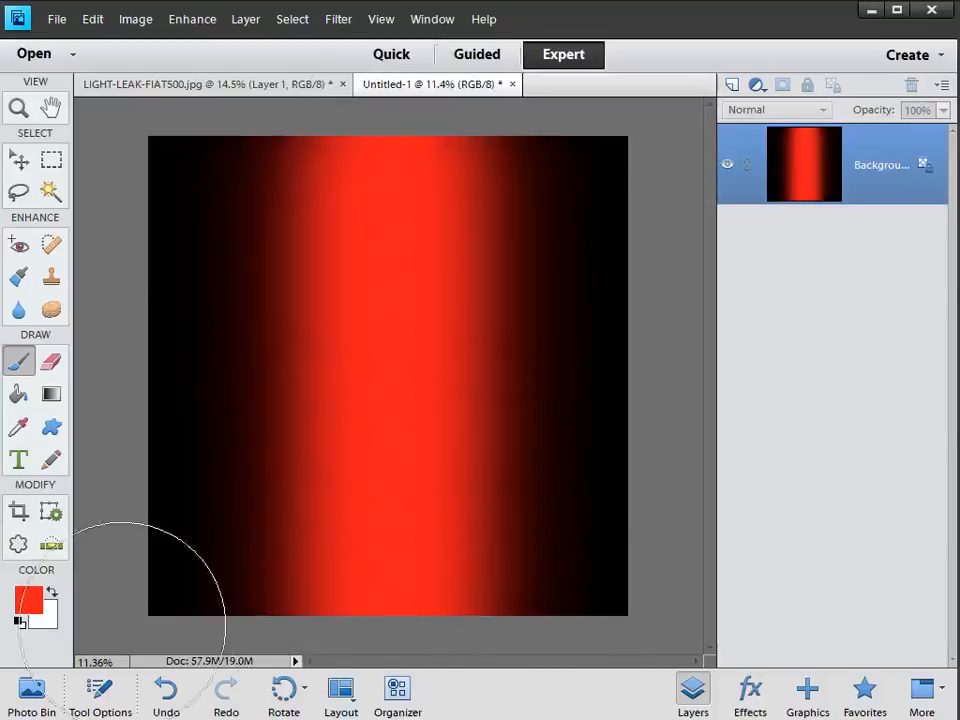
Step: Paint a narrower orange (ffb400) stripe down the centre of the red stripe with a 2000 px brush
click(33, 604)
drag(765, 568, 765, 537)
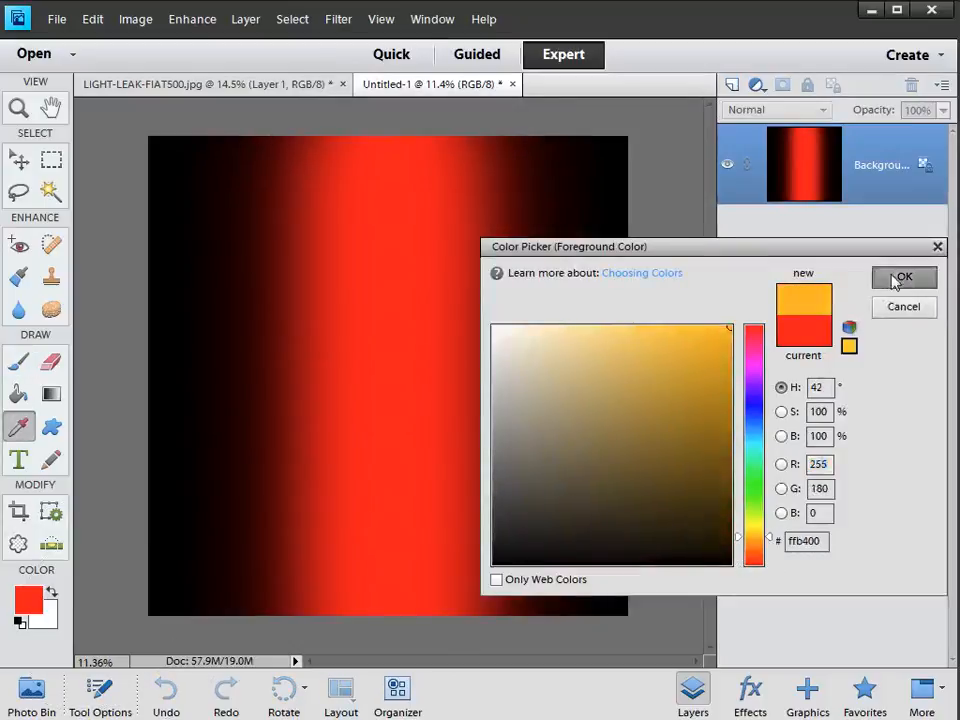
click(900, 278)
click(100, 690)
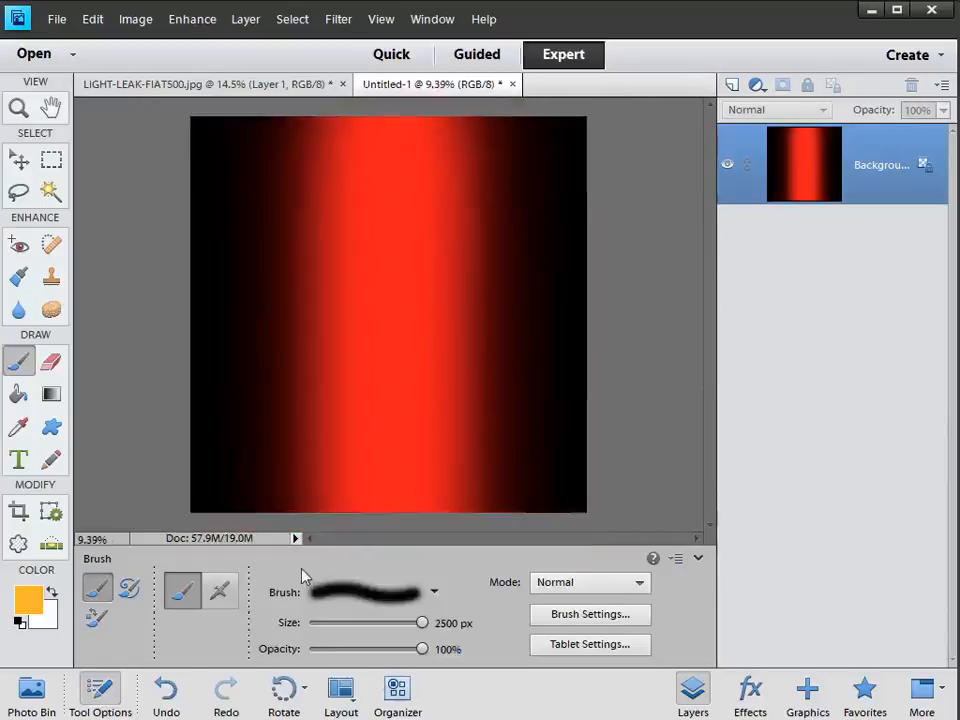
drag(421, 626, 405, 642)
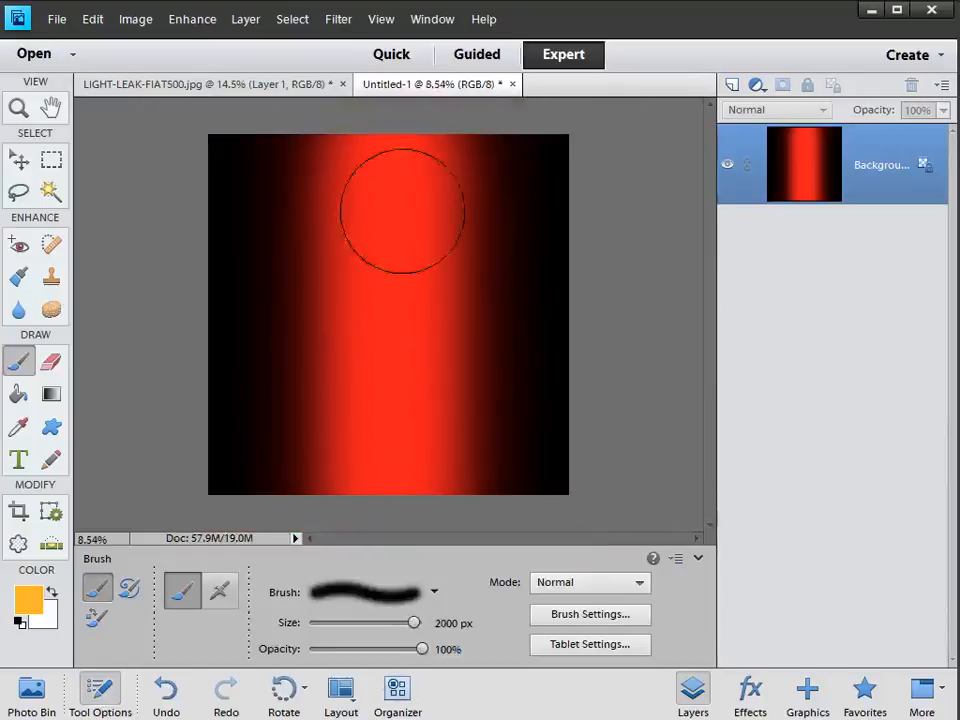
drag(392, 133, 406, 445)
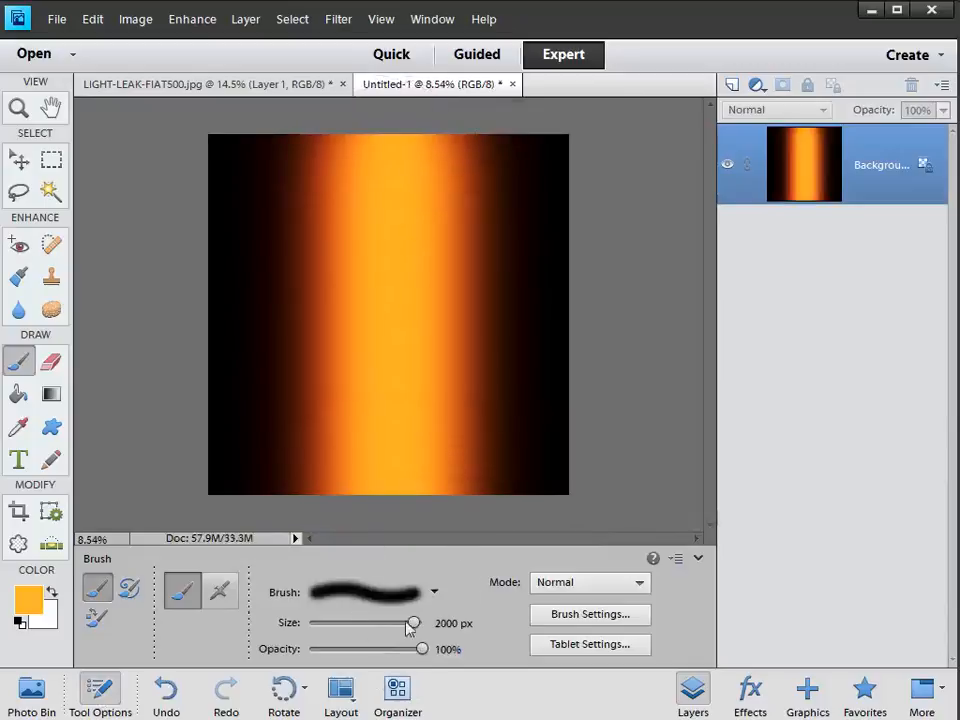
Step: Paint a yellow (hue 58) stripe down the centre of the orange stripe with a 1500 px brush
drag(753, 537, 753, 525)
click(897, 278)
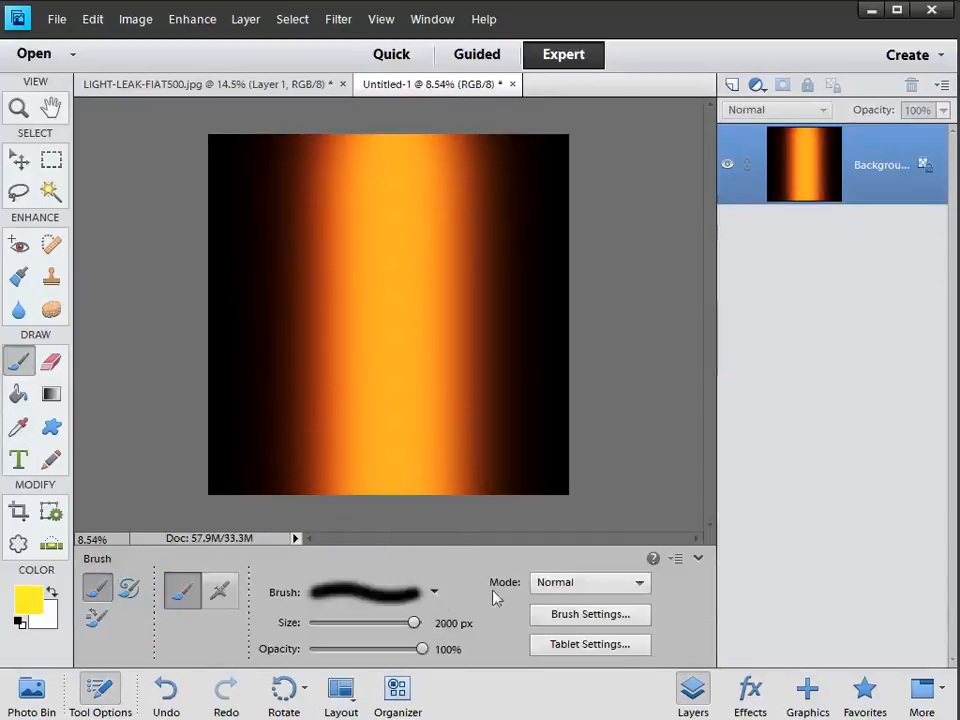
drag(401, 634, 396, 629)
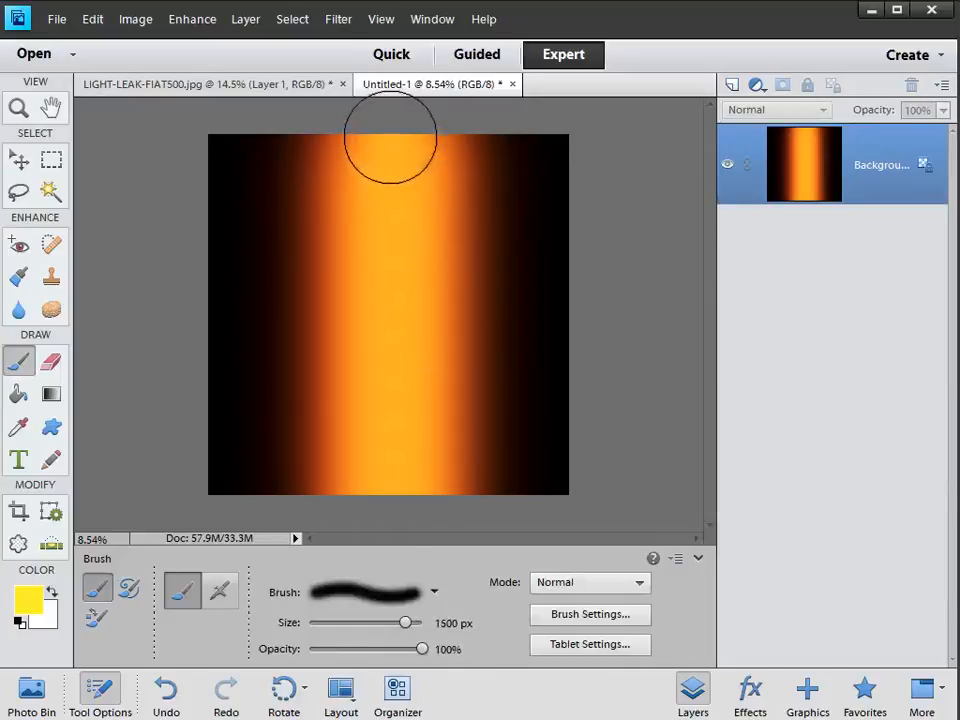
drag(397, 149, 407, 643)
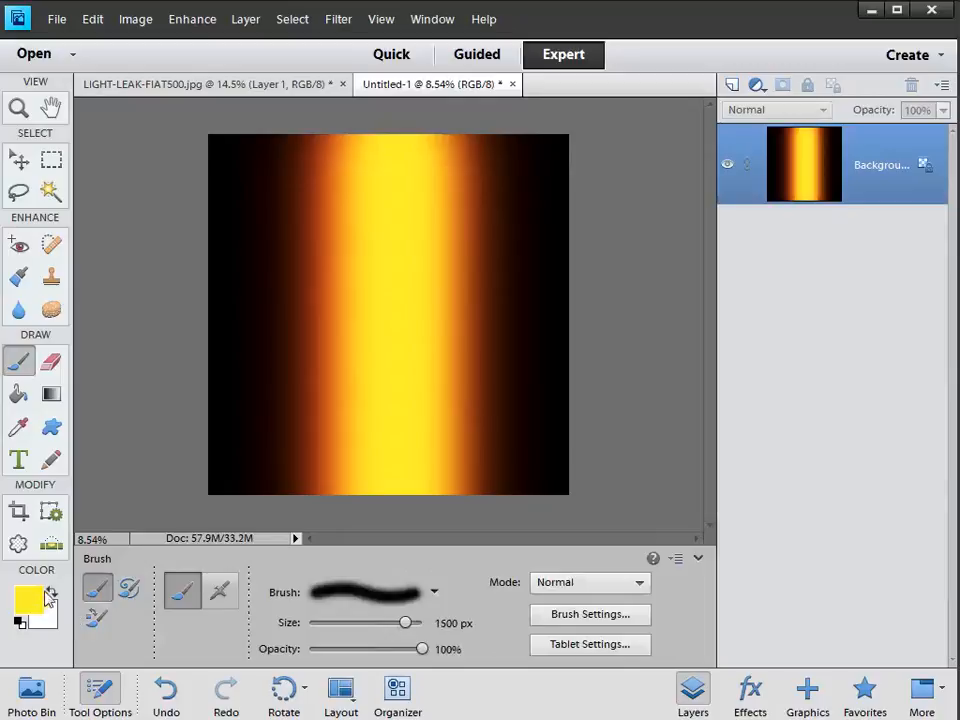
Step: Paint a white (ffffff) stripe down the centre of the yellow stripe with a 1000 px brush
click(28, 599)
click(495, 331)
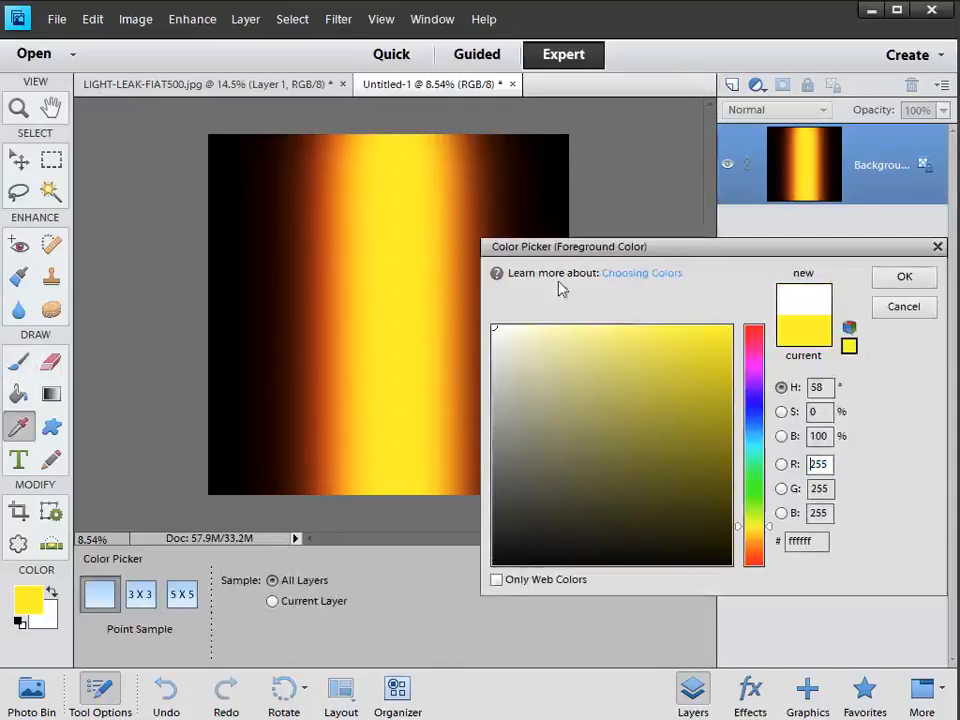
click(880, 277)
key(bracketleft)
key(bracketleft)
key(bracketleft)
key(bracketleft)
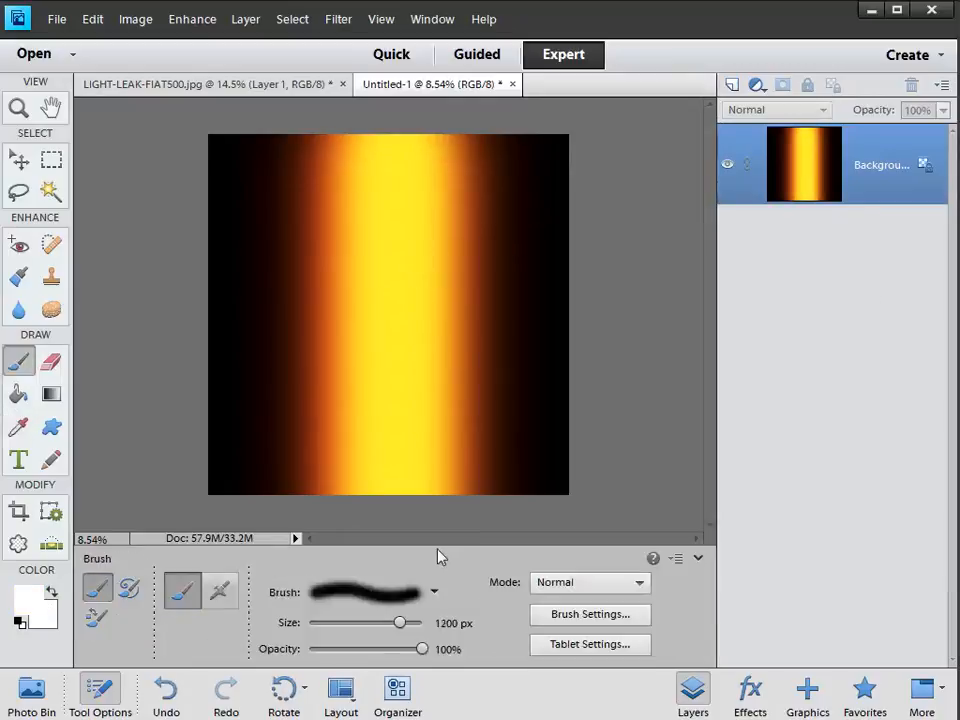
key(bracketleft)
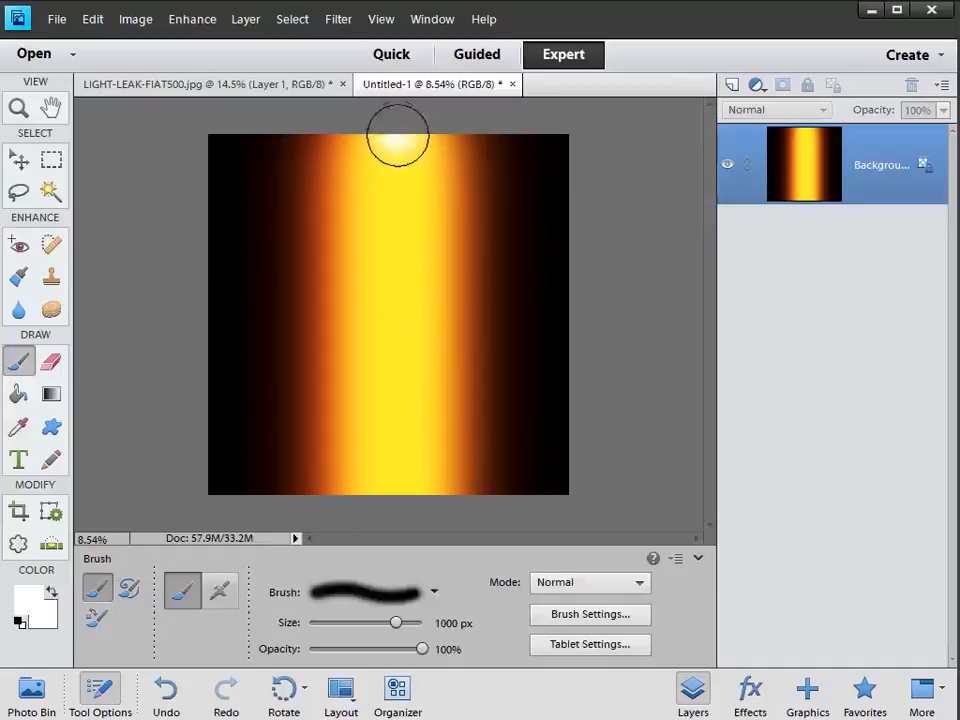
drag(396, 129, 411, 552)
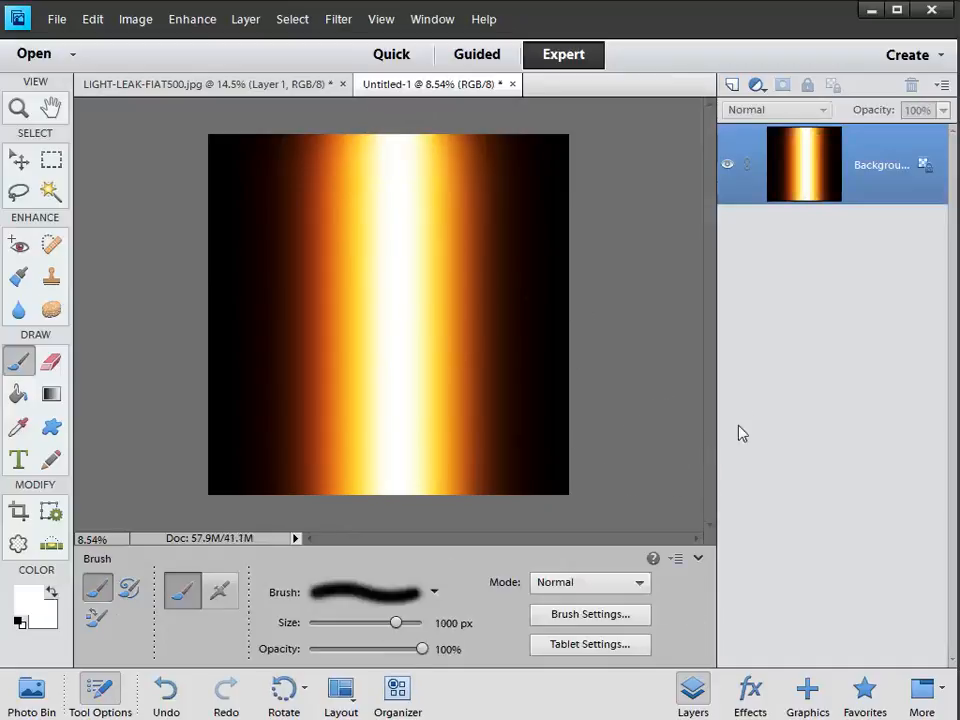
Step: Copy the whole stripe canvas and paste it into LIGHT-LEAK-FIAT500.jpg as a new layer
click(292, 19)
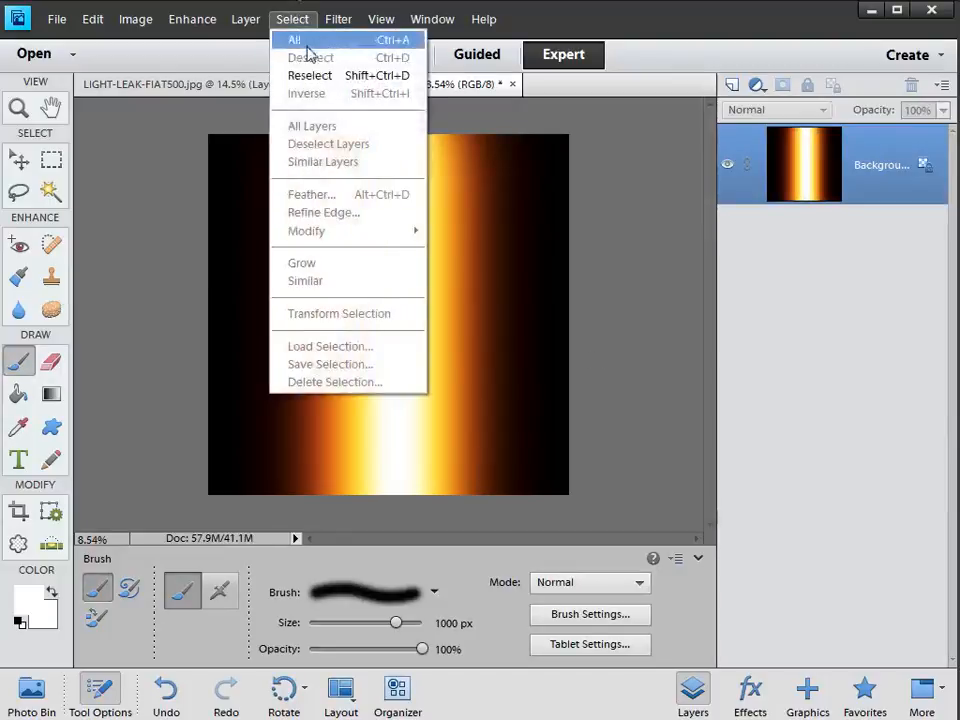
click(297, 40)
click(92, 20)
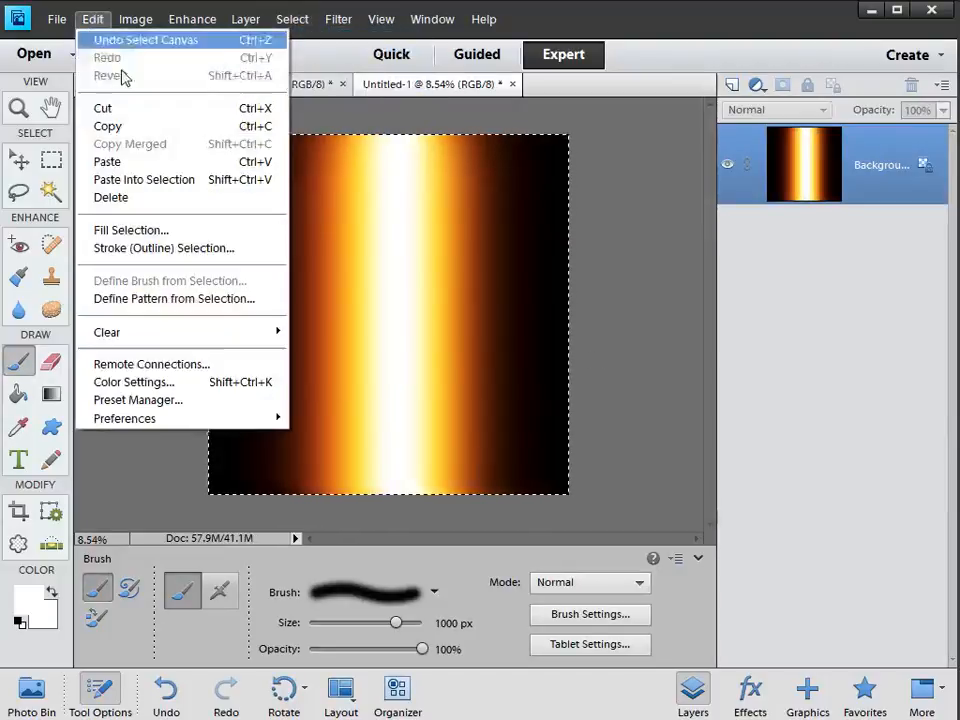
click(118, 126)
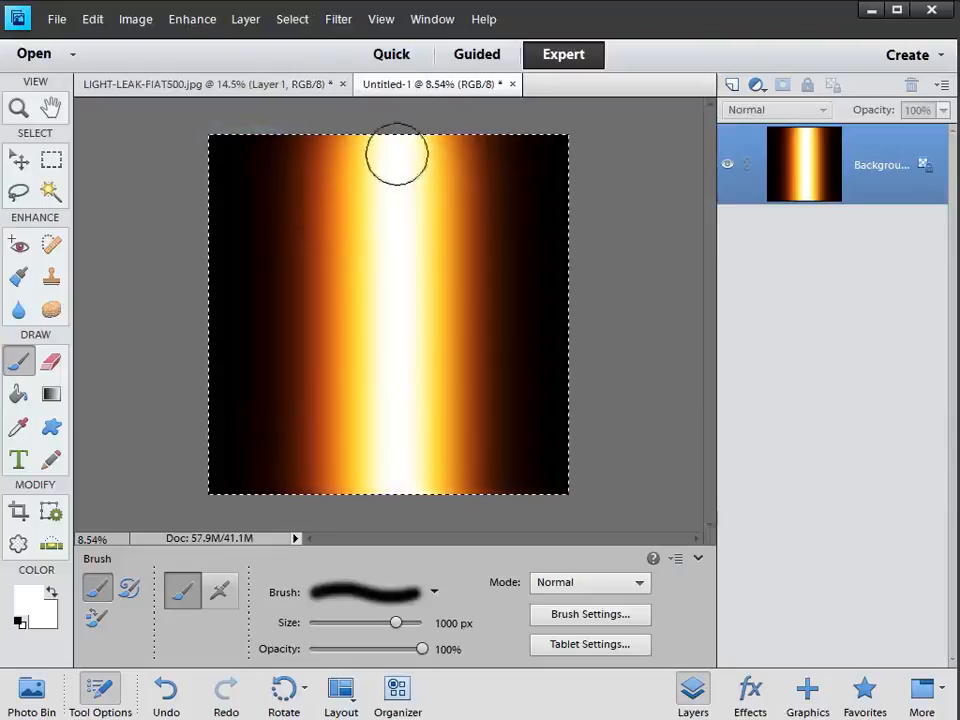
click(190, 84)
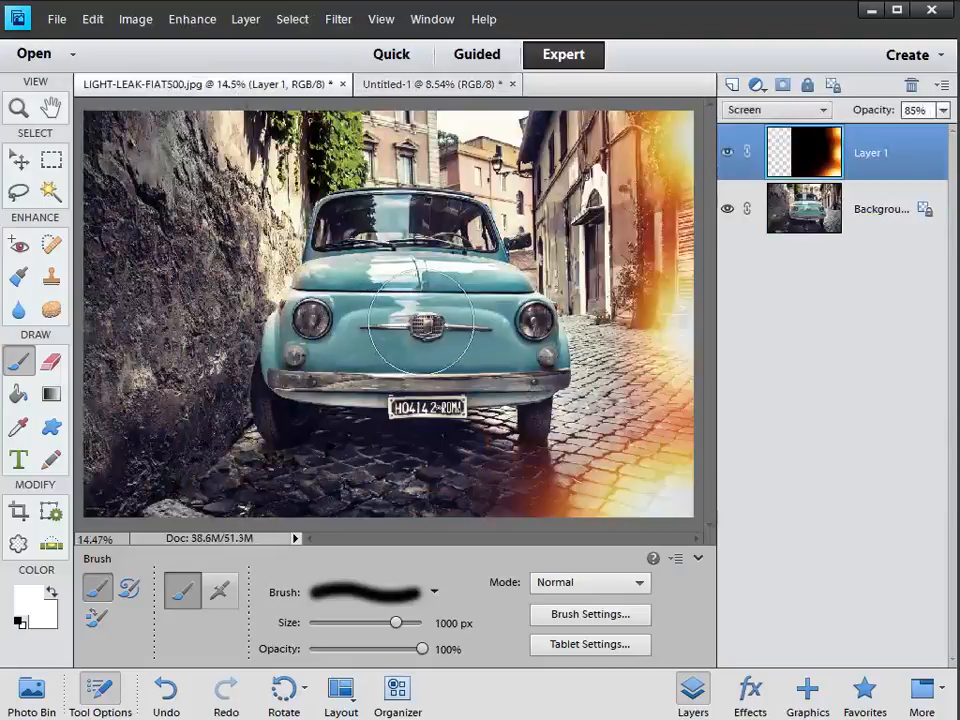
click(92, 20)
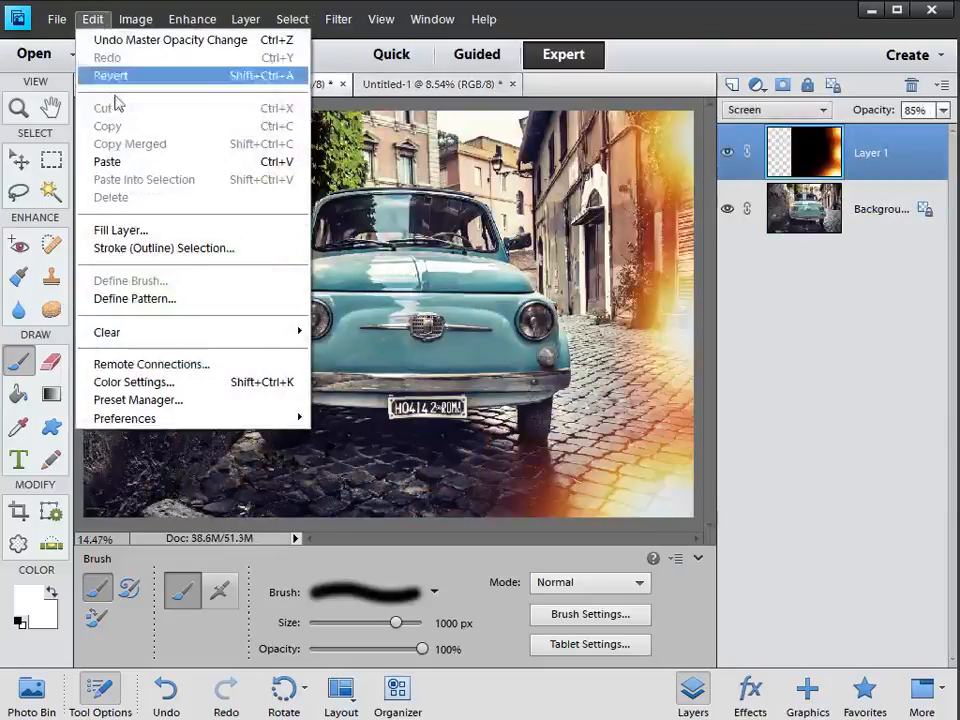
click(118, 161)
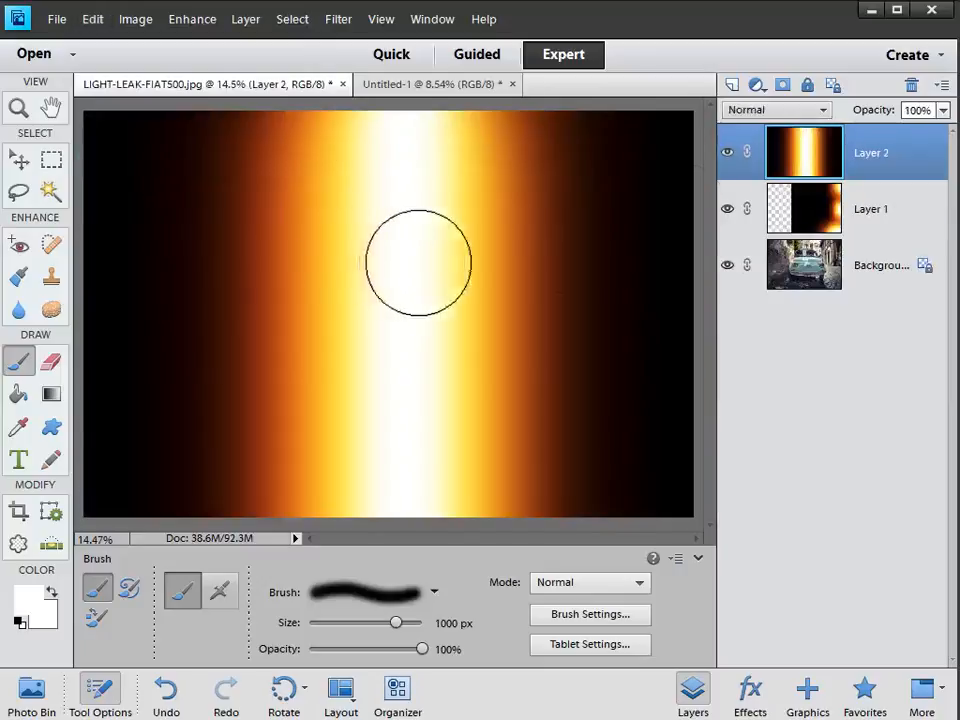
Step: Blend the stripe layer in Screen mode at 91% opacity and move its white band onto the photo's left edge
click(790, 109)
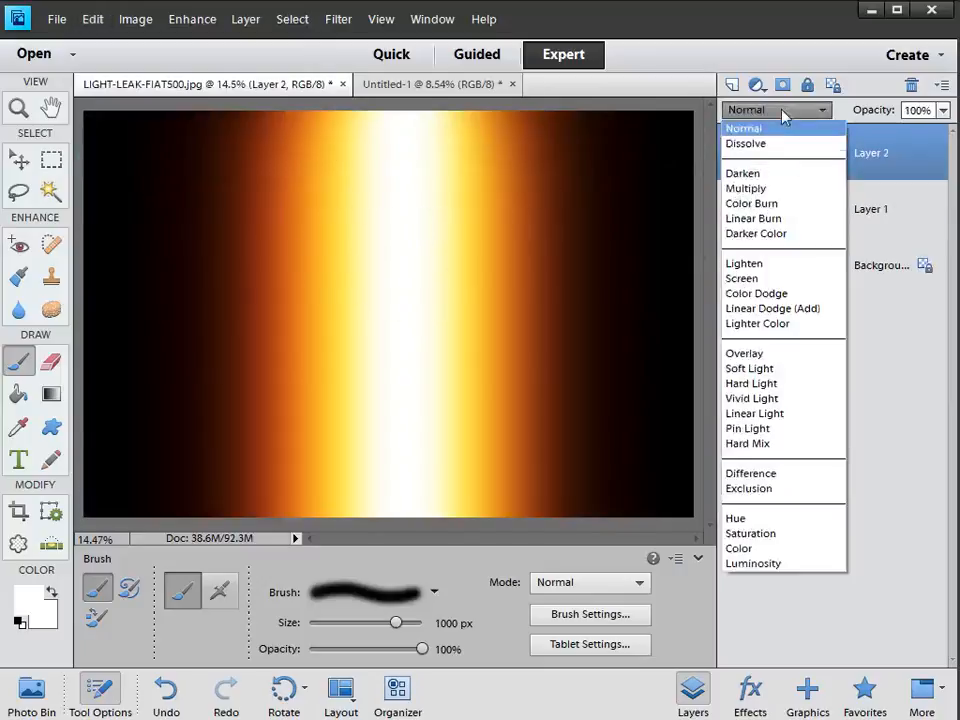
click(765, 278)
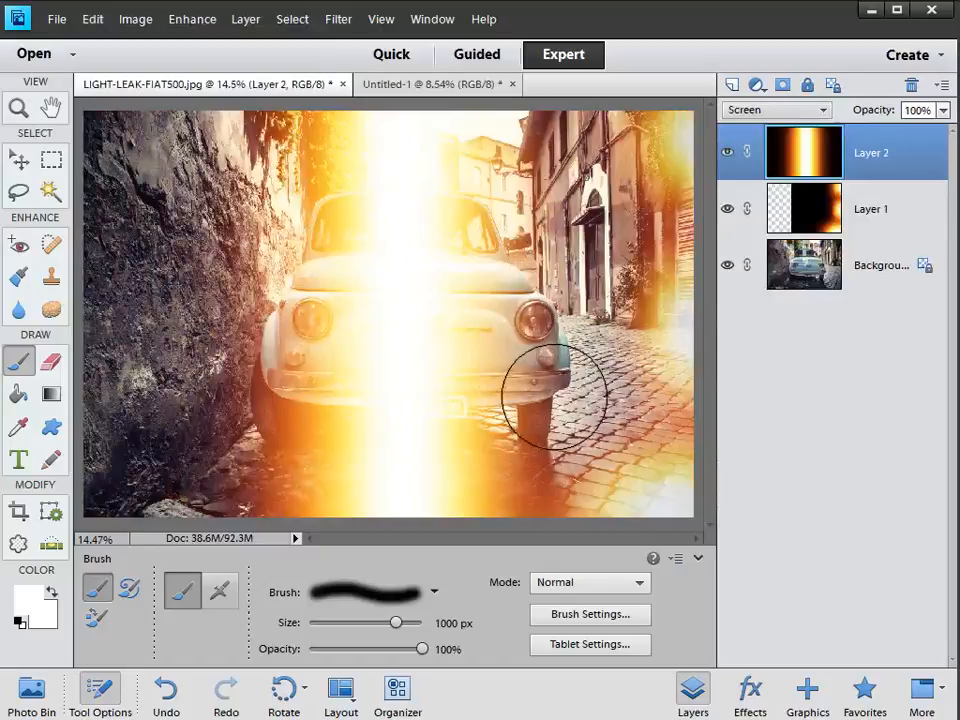
click(20, 163)
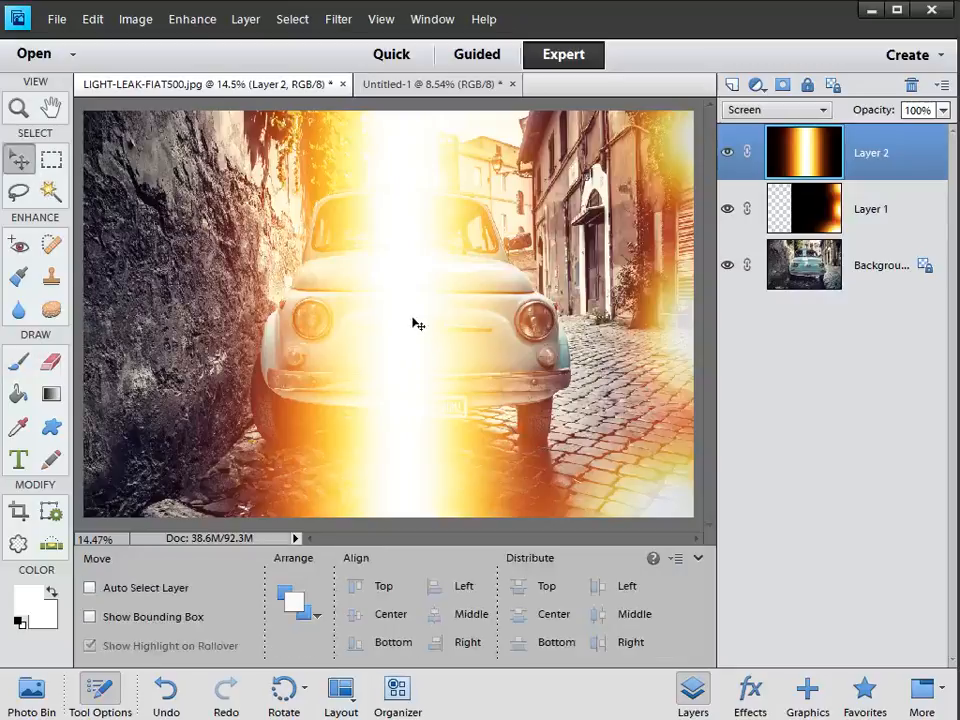
drag(418, 326, 131, 317)
mouse_move(881, 113)
mouse_down()
mouse_move(825, 111)
mouse_move(870, 123)
mouse_up()
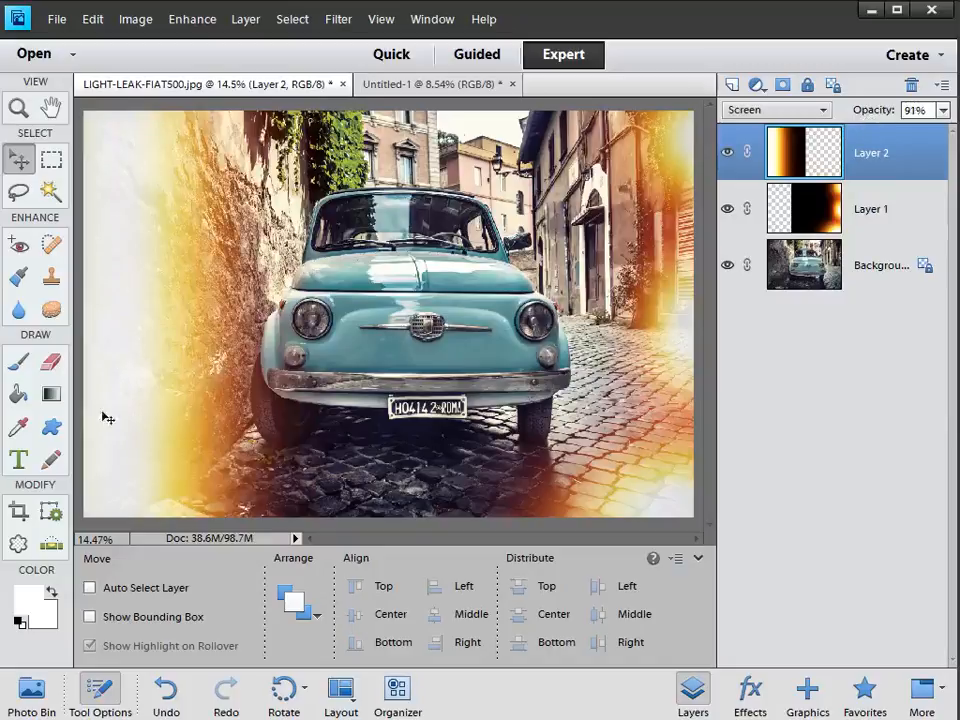
Step: Hide the tool options and toggle Layer 1's visibility to compare the photo with and without its leak
click(698, 558)
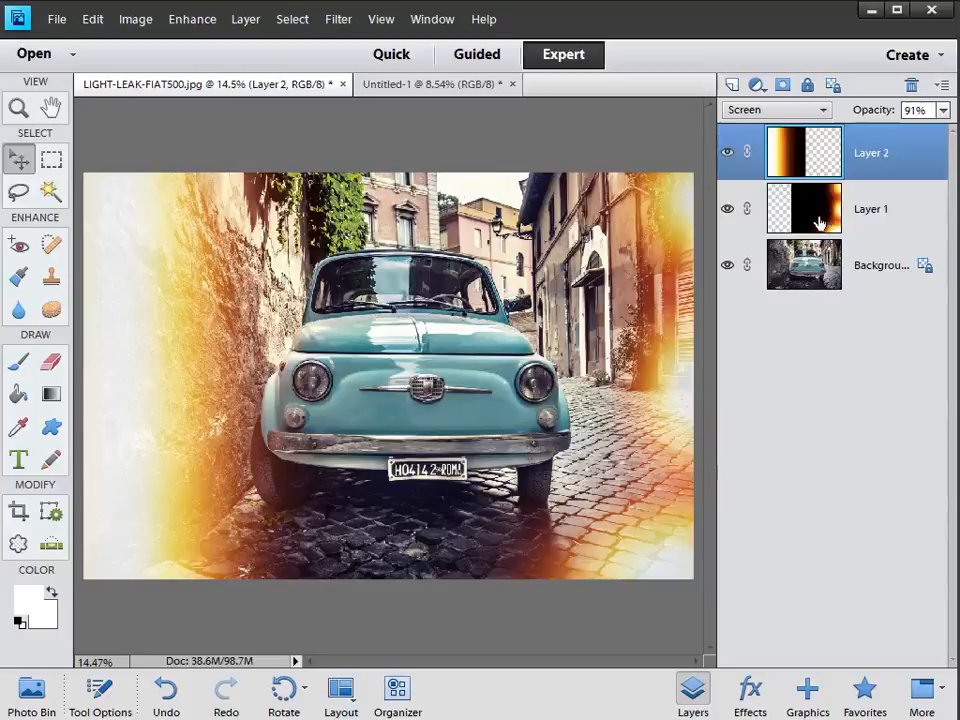
click(819, 222)
click(728, 210)
click(728, 210)
click(728, 210)
click(728, 210)
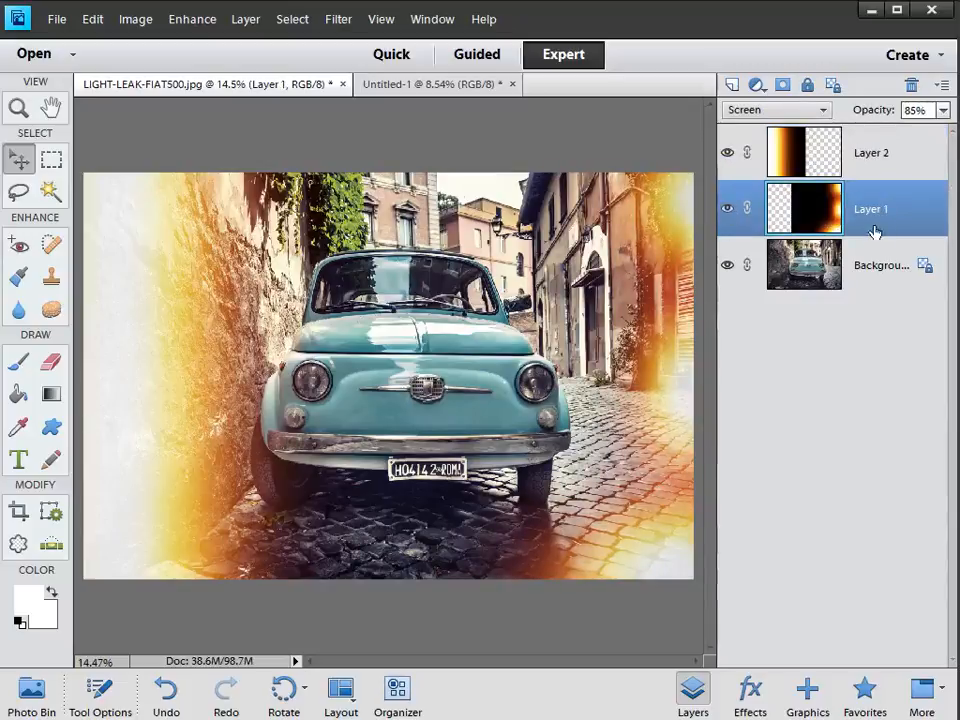
Step: Duplicate Layer 1, the blurred-spot light leak
click(263, 24)
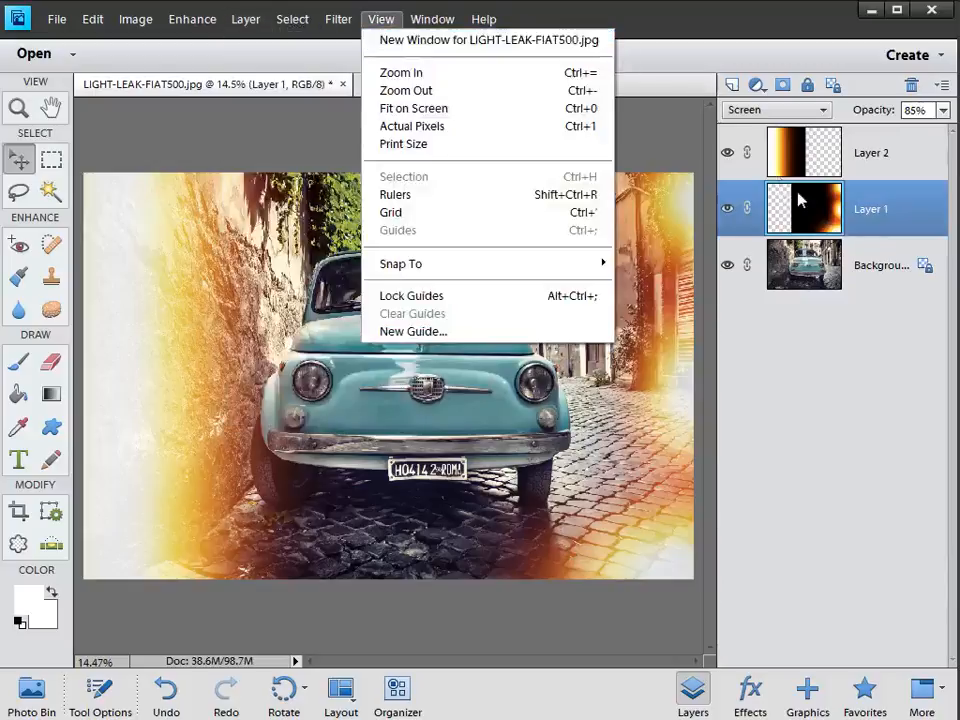
click(816, 210)
drag(816, 210, 733, 84)
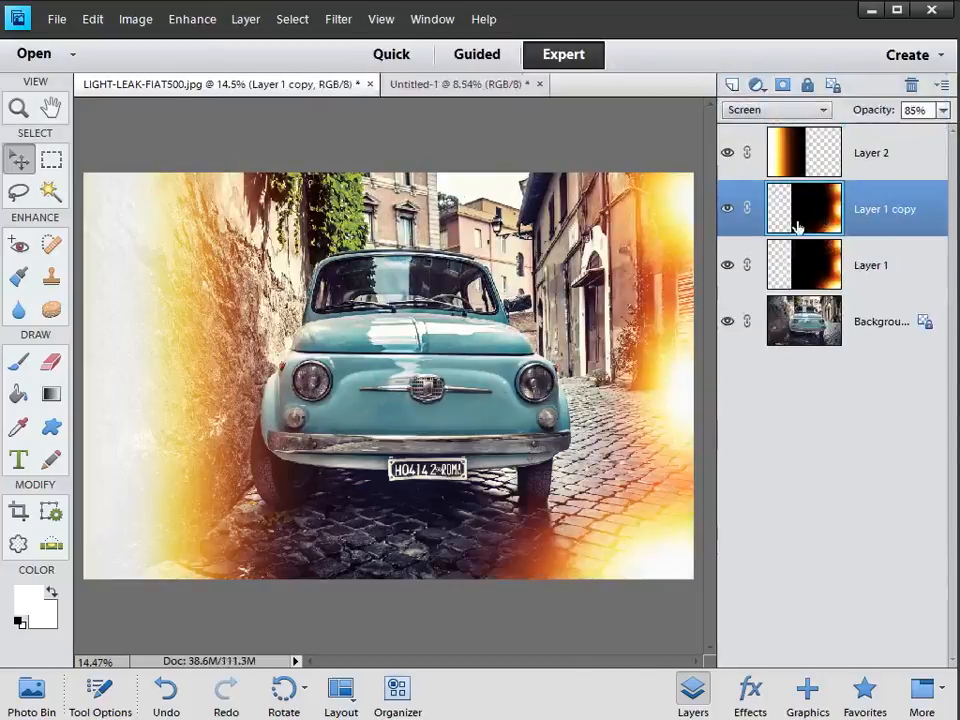
Step: Flip the duplicated leak layer horizontally and move it flush with the photo's left edge
click(137, 22)
mouse_move(161, 62)
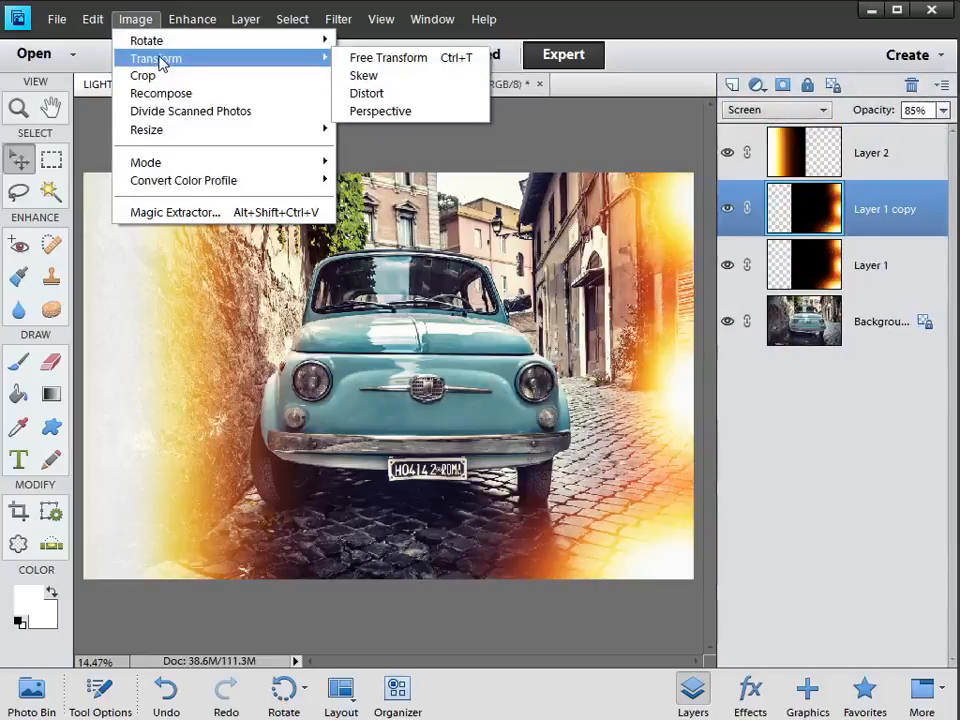
mouse_move(170, 40)
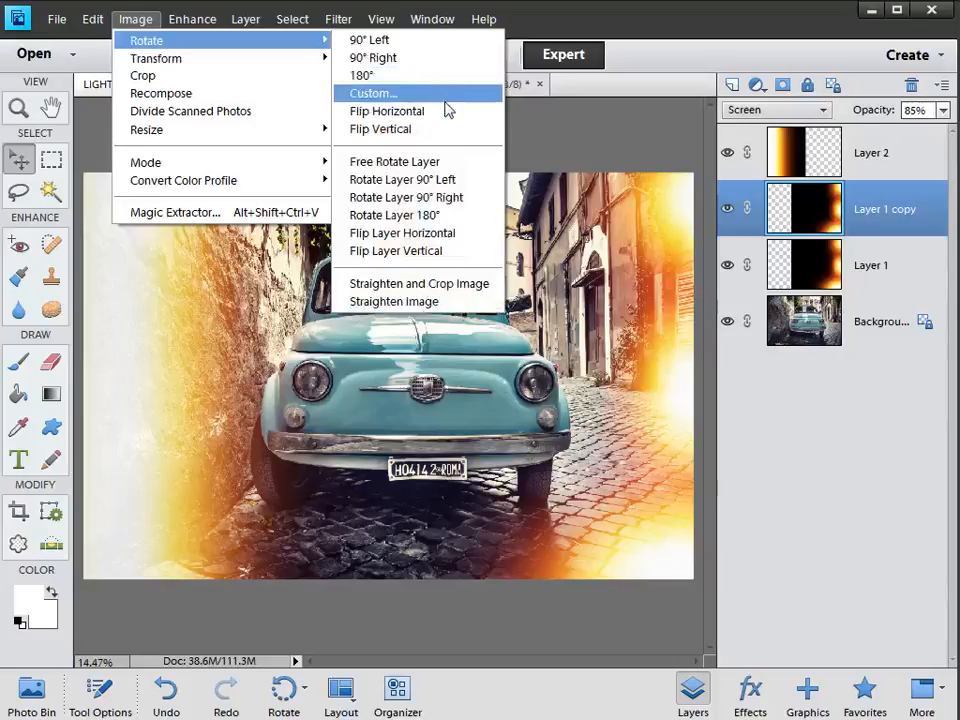
click(432, 233)
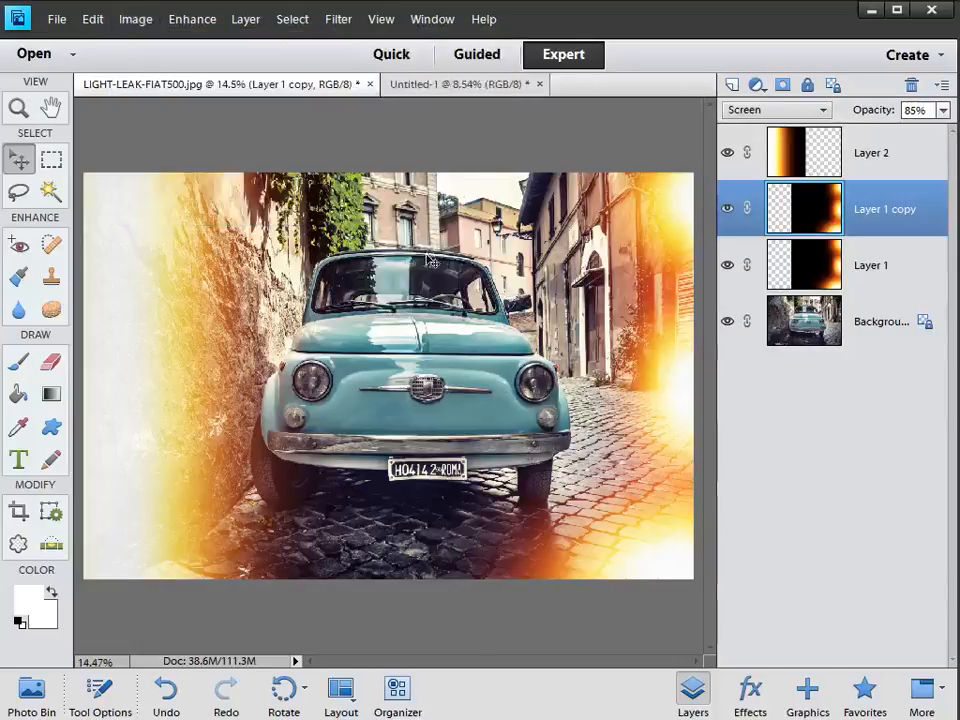
click(135, 19)
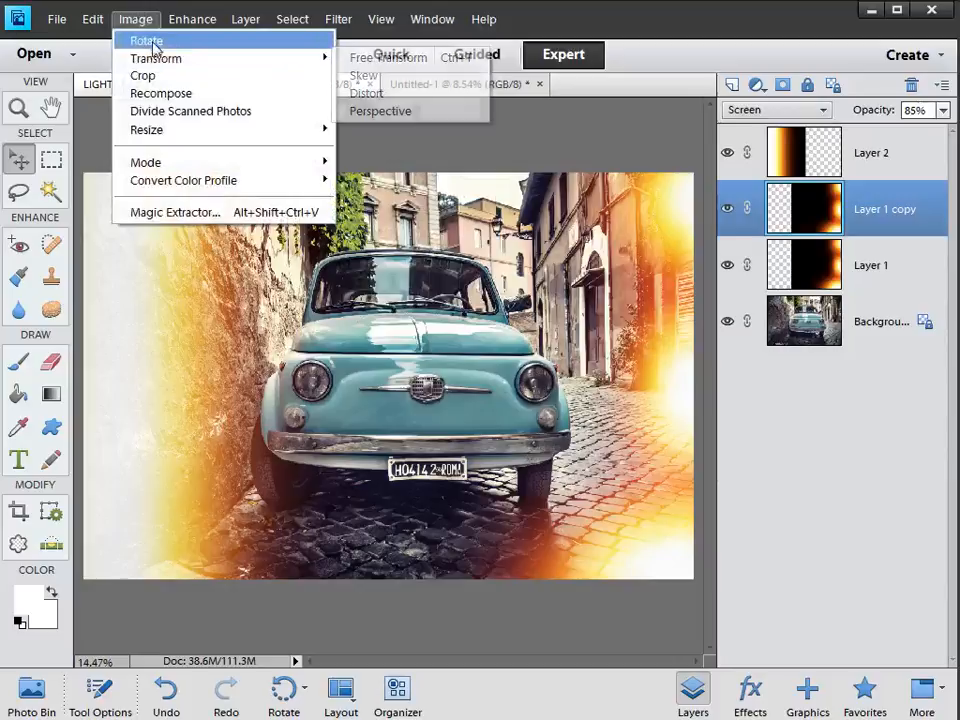
mouse_move(120, 40)
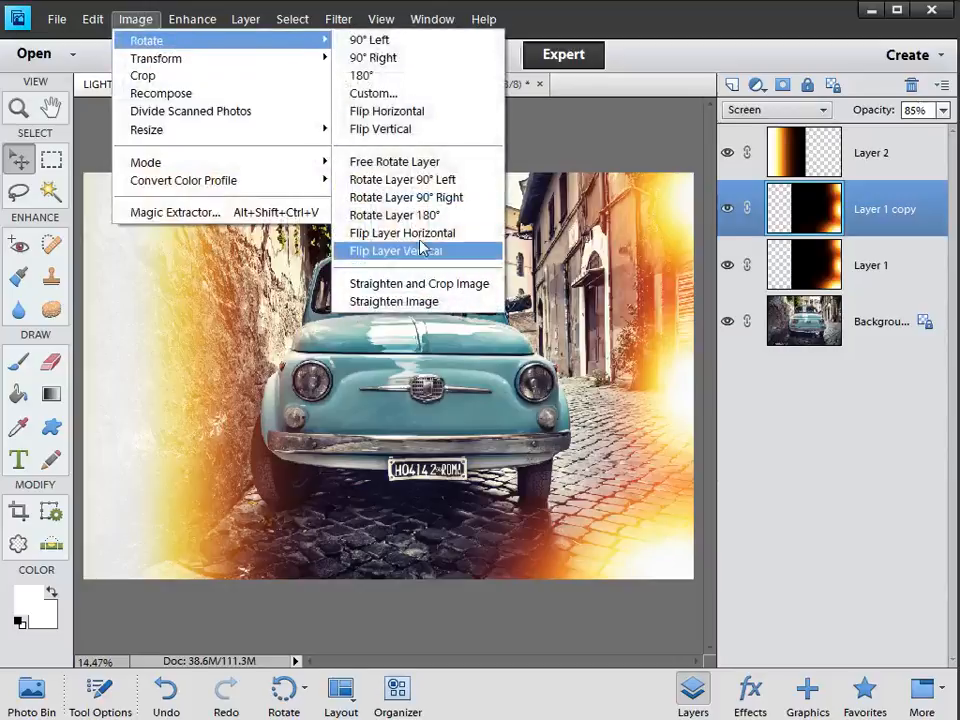
click(425, 235)
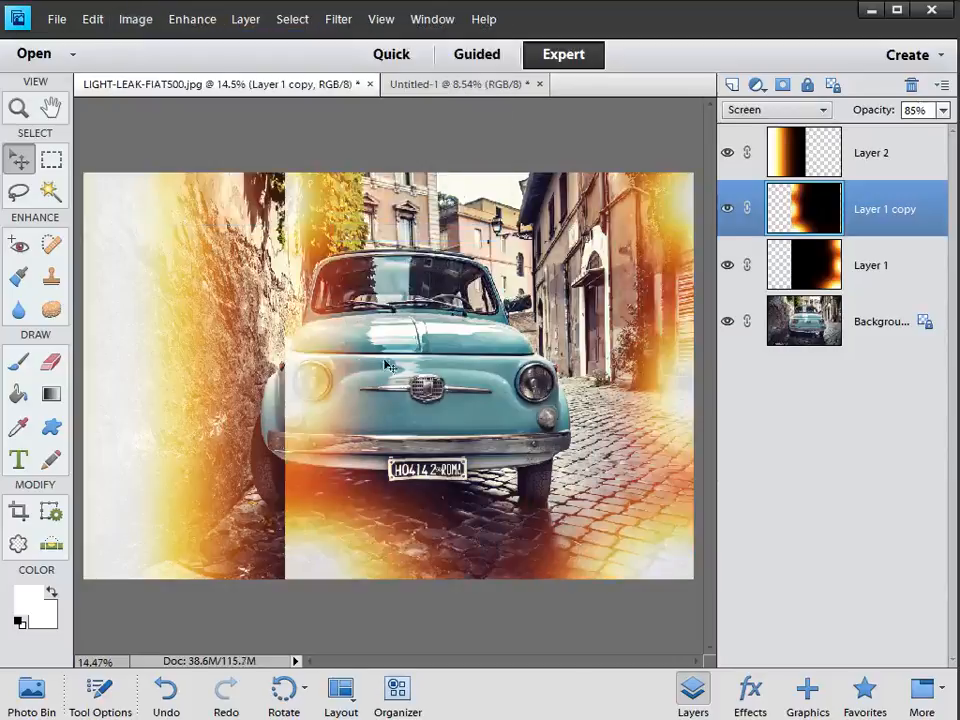
drag(387, 368, 186, 358)
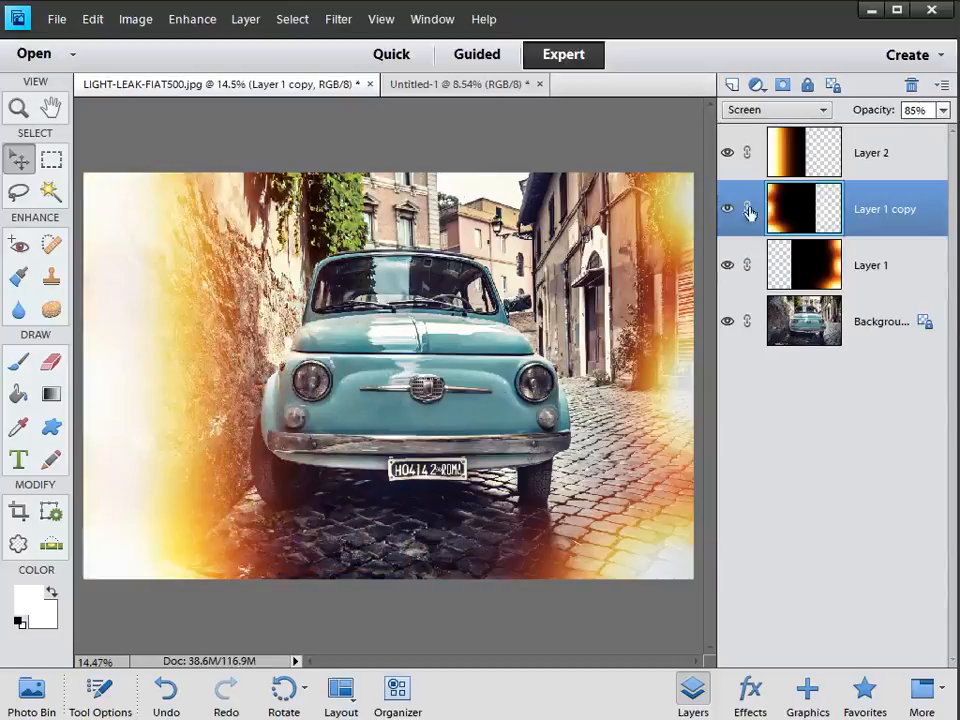
Step: Try Linear Dodge (Add) on the duplicated leak layer, then set its blend mode to Lighter Color
click(786, 110)
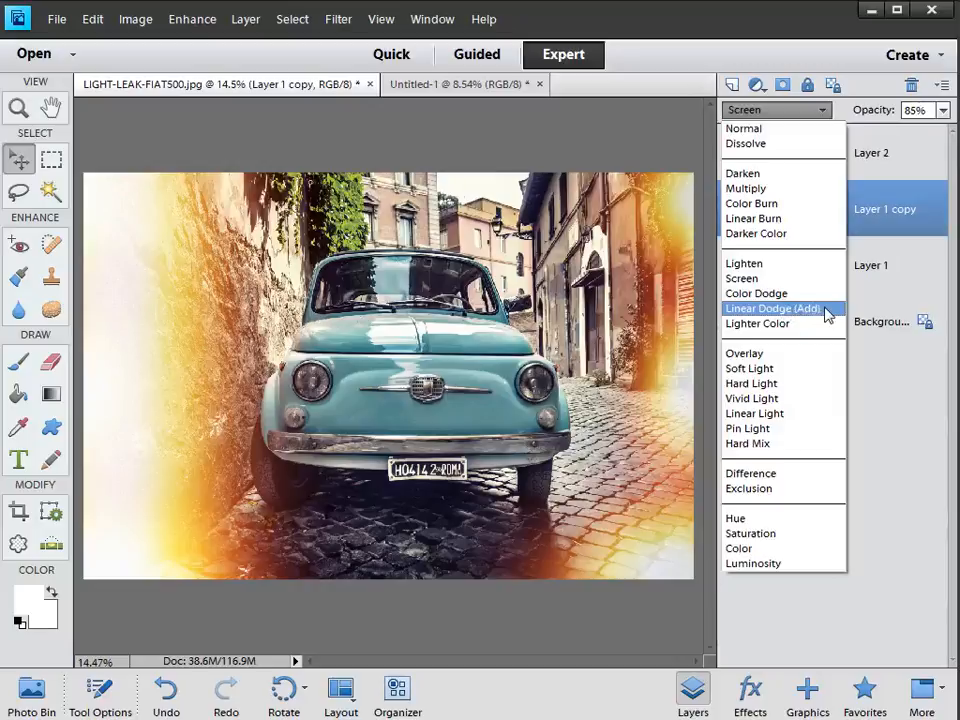
click(828, 309)
click(805, 110)
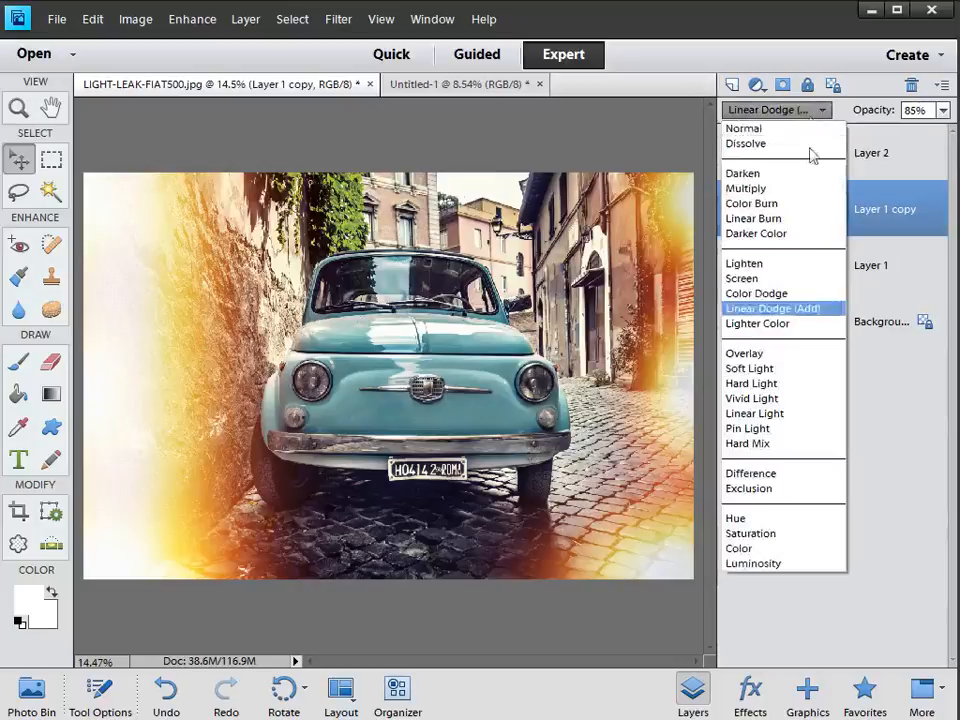
click(795, 324)
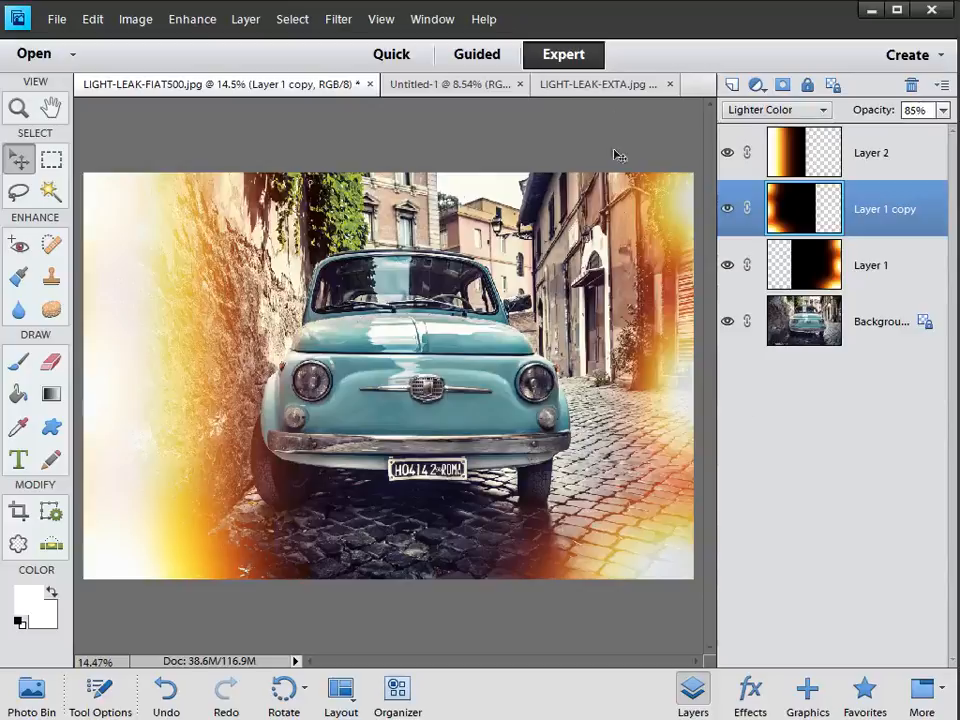
Step: Examine the finished example LIGHT-LEAK-EXTA.jpg, looking closely at the light leak along its lower border
click(600, 84)
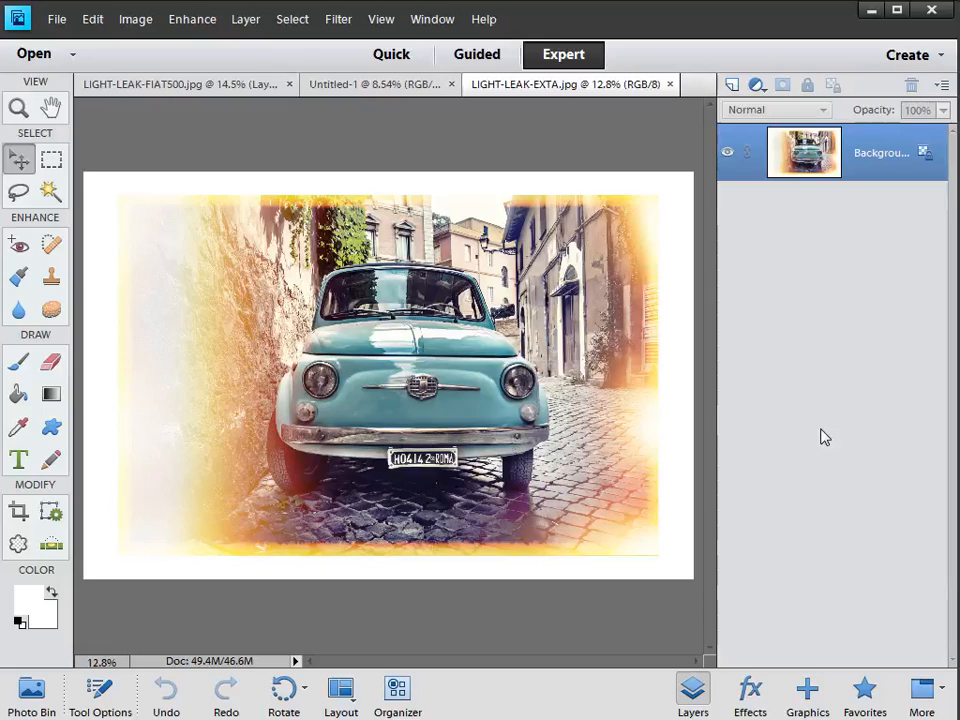
scroll(465, 565, up, 5)
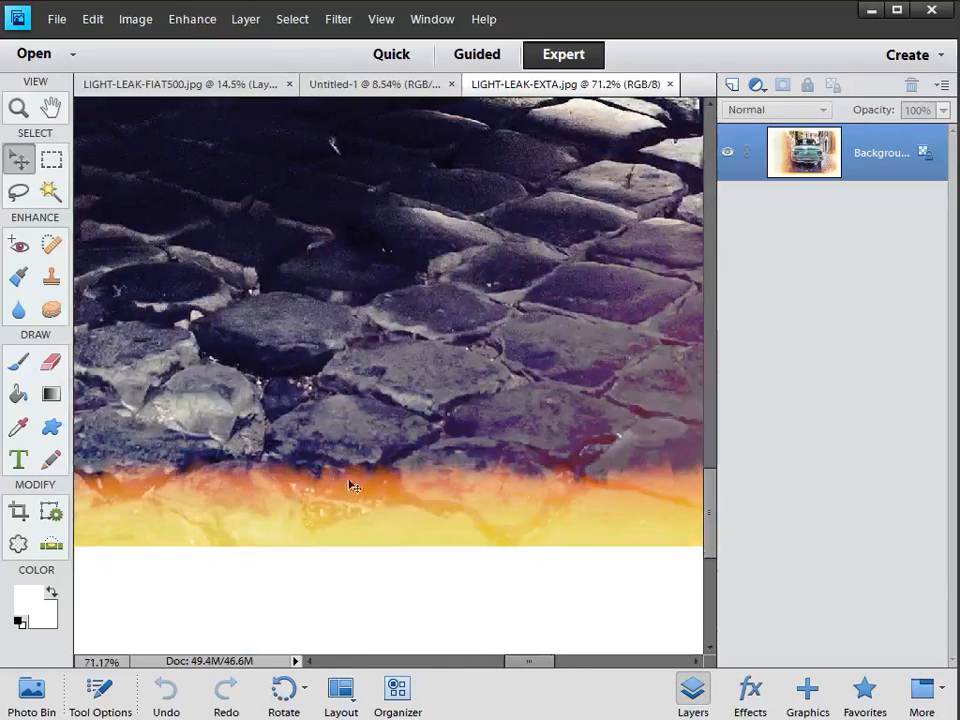
scroll(455, 488, up, 2)
scroll(453, 497, down, 3)
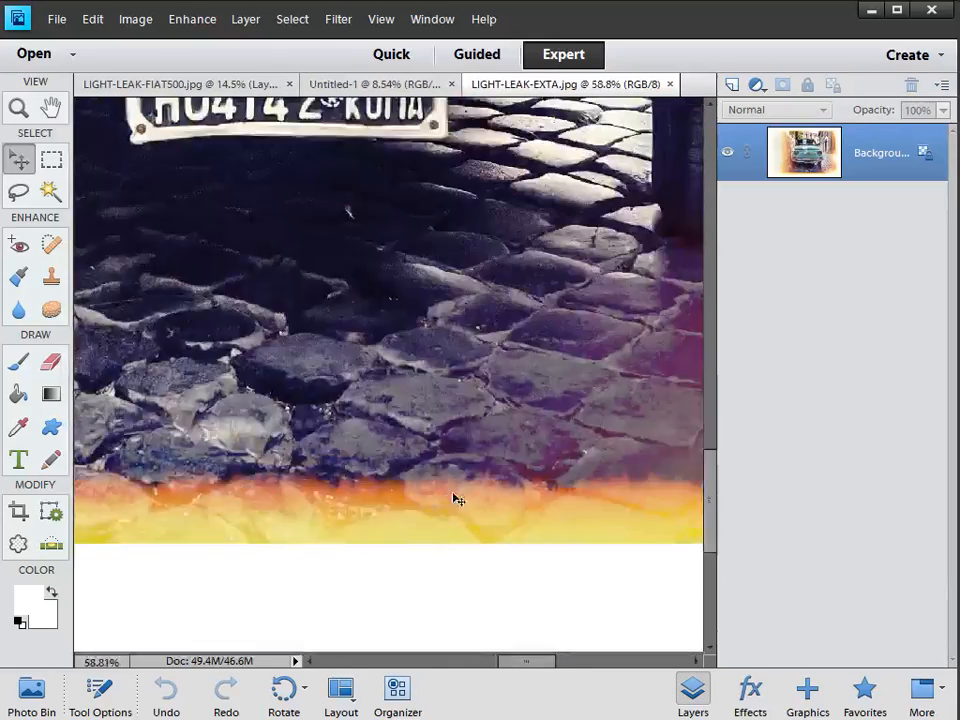
scroll(451, 503, down, 8)
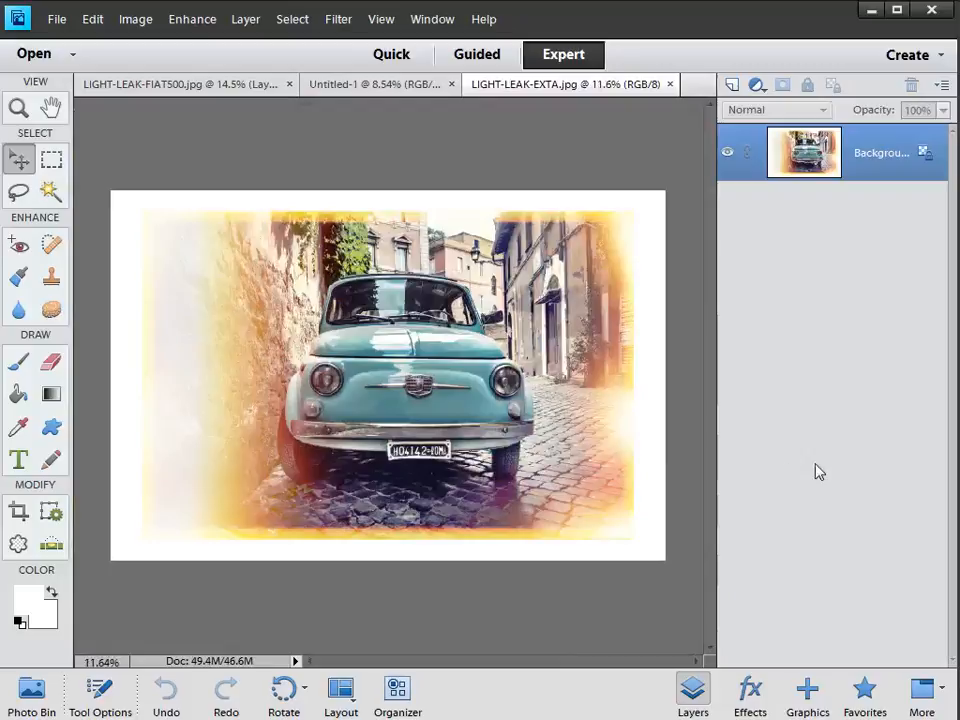